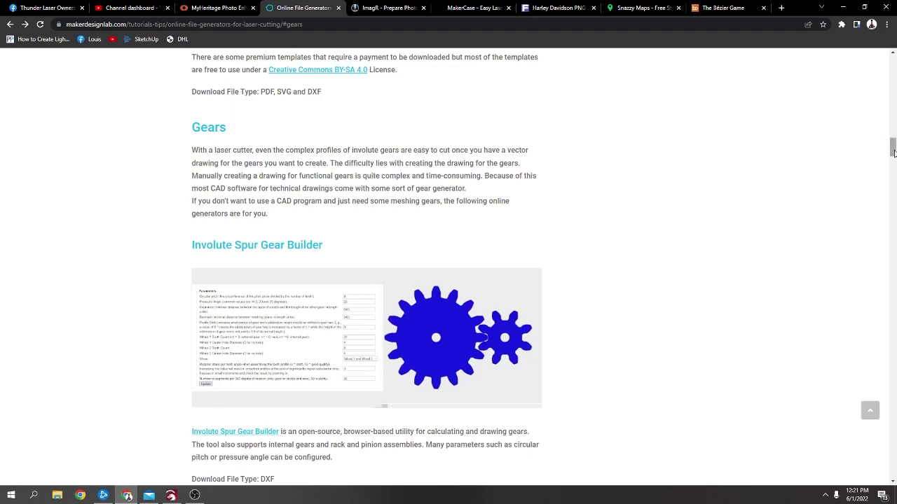
Scroll through the article's Boxes, Gears, Mazes and Other generator sections
left_click_drag(893, 153, 893, 65)
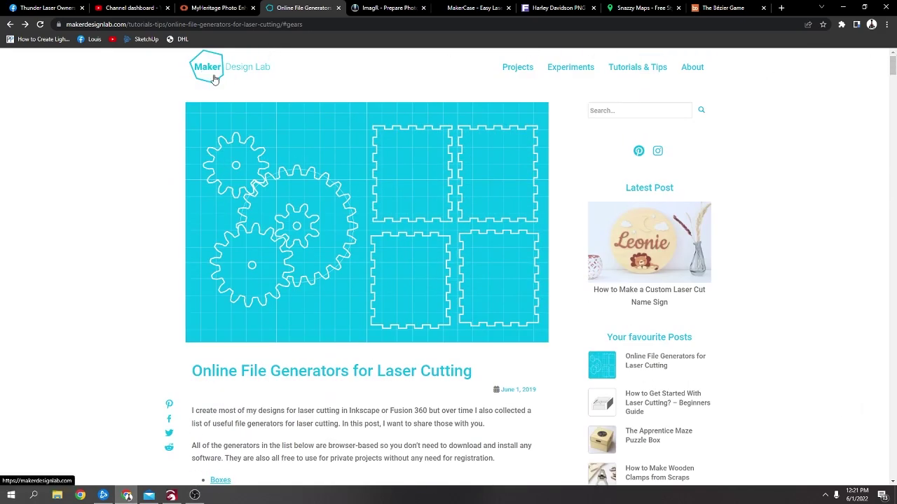
scroll(280, 175, "down", 4)
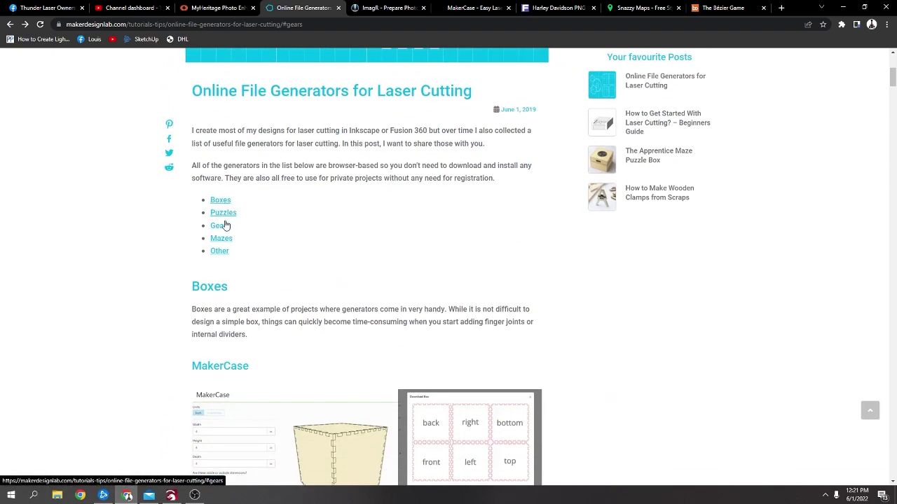
scroll(236, 231, "down", 7)
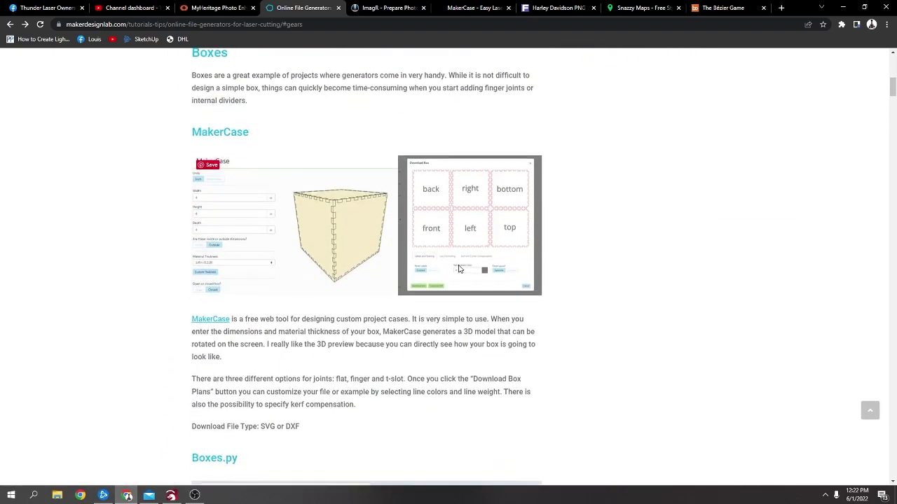
scroll(349, 260, "down", 5)
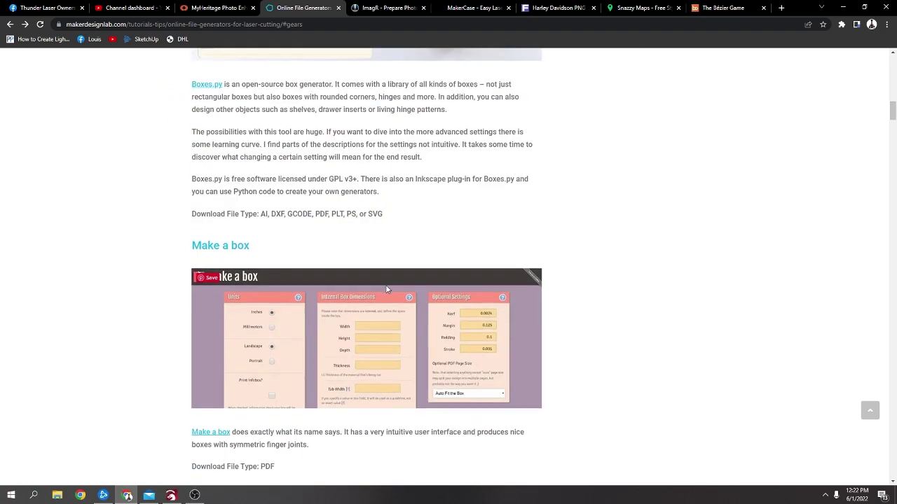
scroll(374, 289, "up", 3)
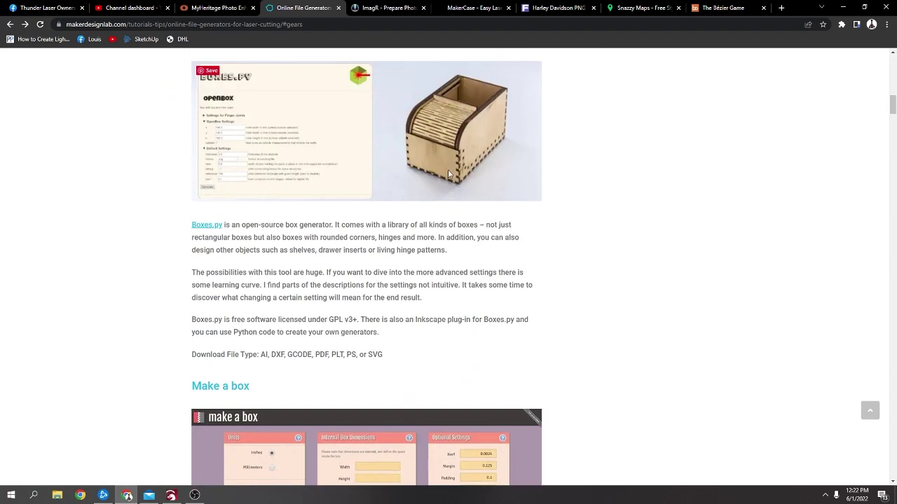
scroll(381, 287, "down", 3)
scroll(378, 281, "down", 7)
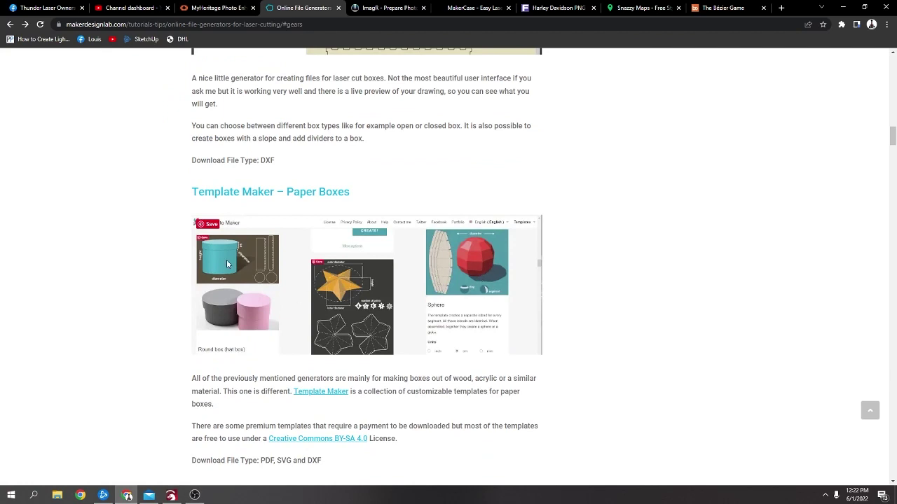
scroll(391, 269, "down", 6)
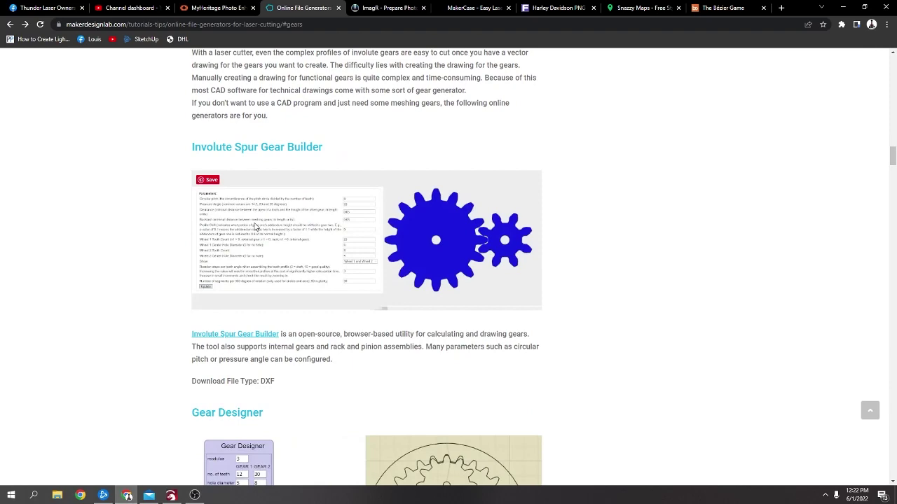
scroll(387, 278, "down", 3)
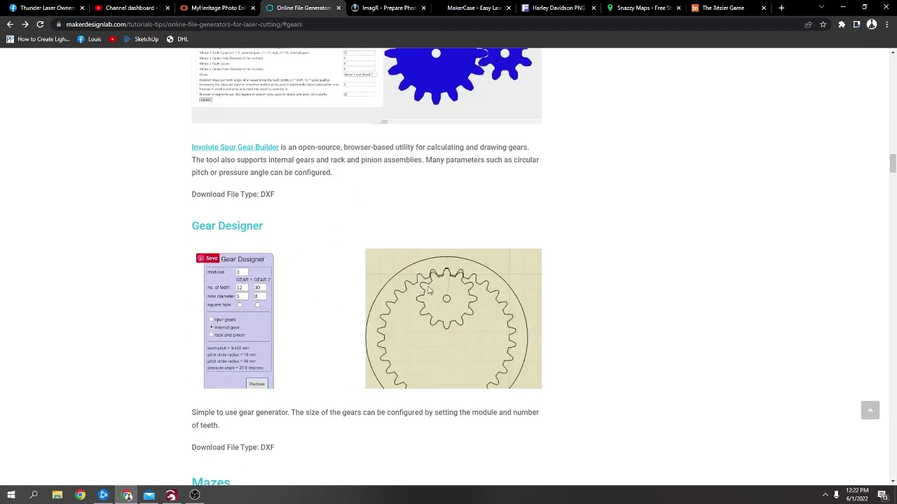
scroll(429, 290, "down", 5)
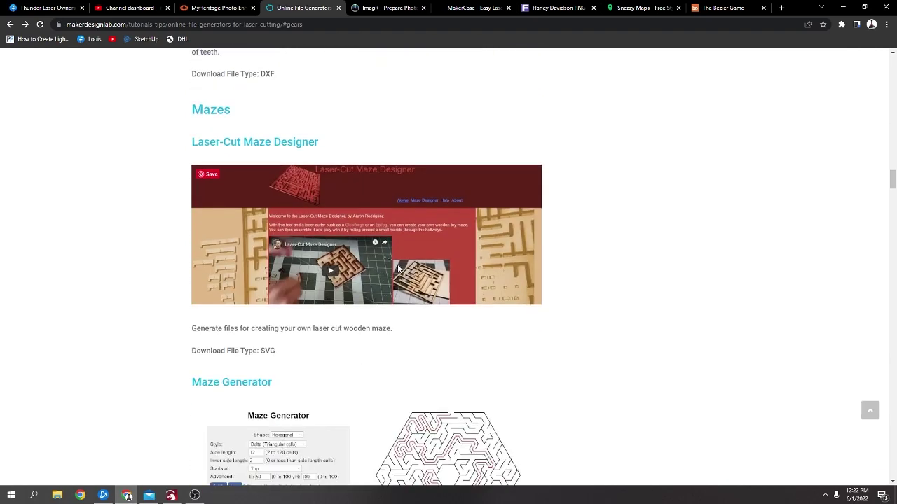
scroll(397, 269, "down", 1)
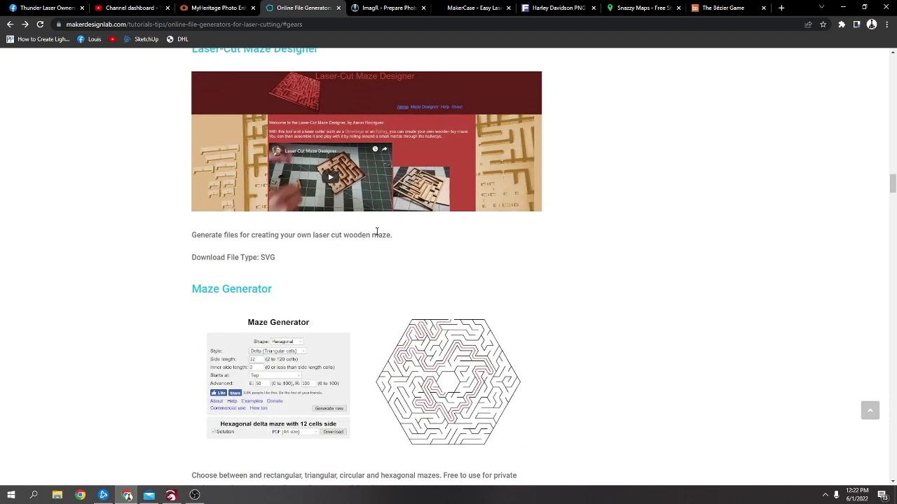
scroll(377, 231, "down", 3)
scroll(358, 254, "down", 1)
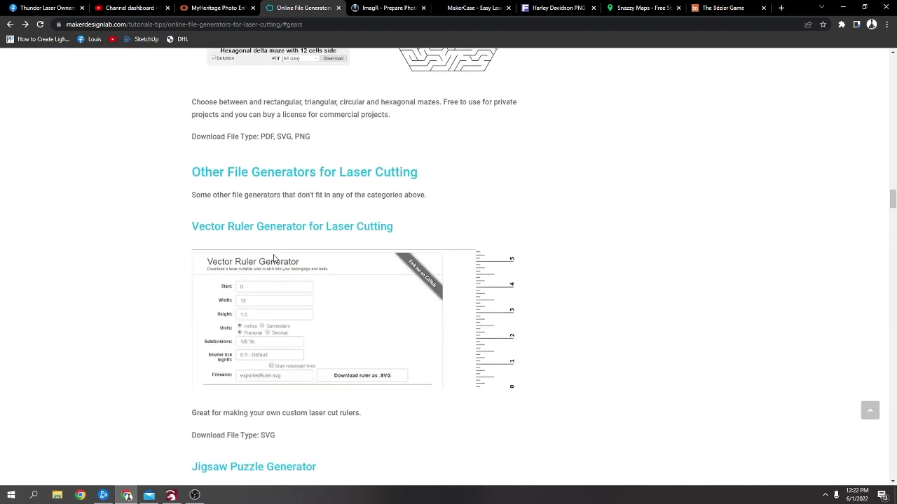
scroll(274, 259, "down", 1)
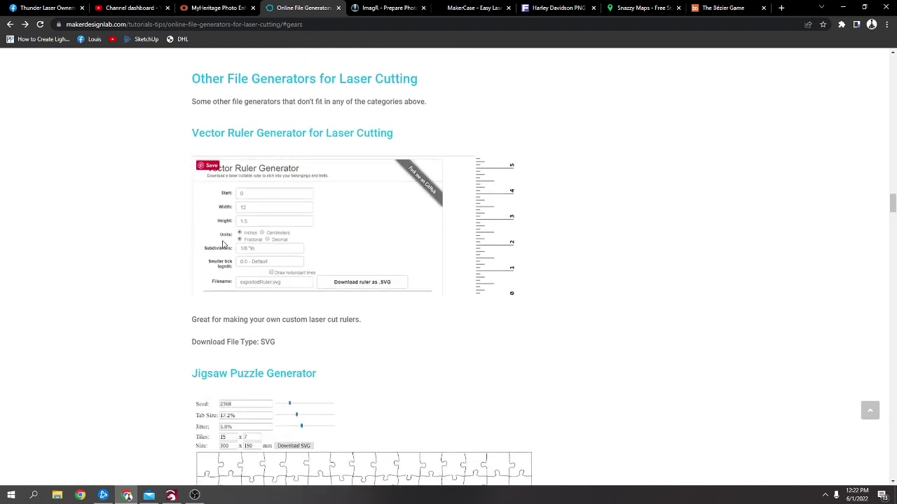
scroll(223, 244, "down", 2)
scroll(231, 231, "up", 2)
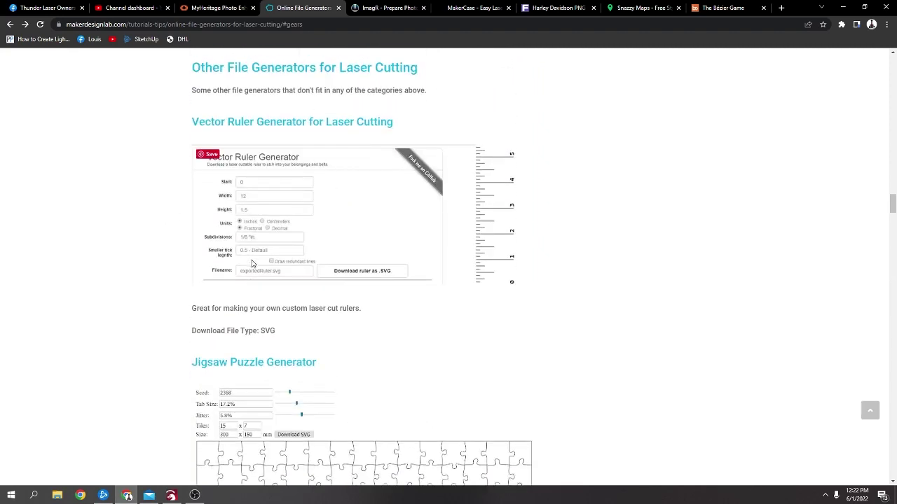
scroll(252, 263, "down", 3)
scroll(251, 262, "up", 3)
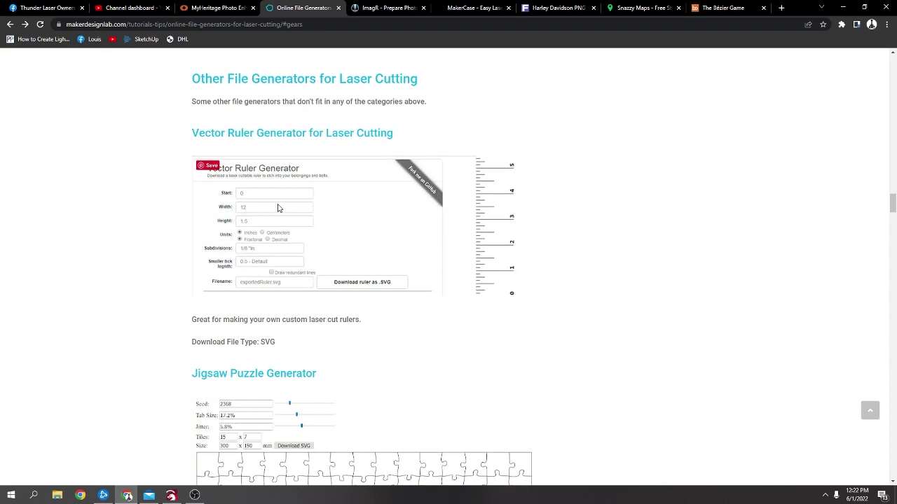
scroll(294, 277, "down", 2)
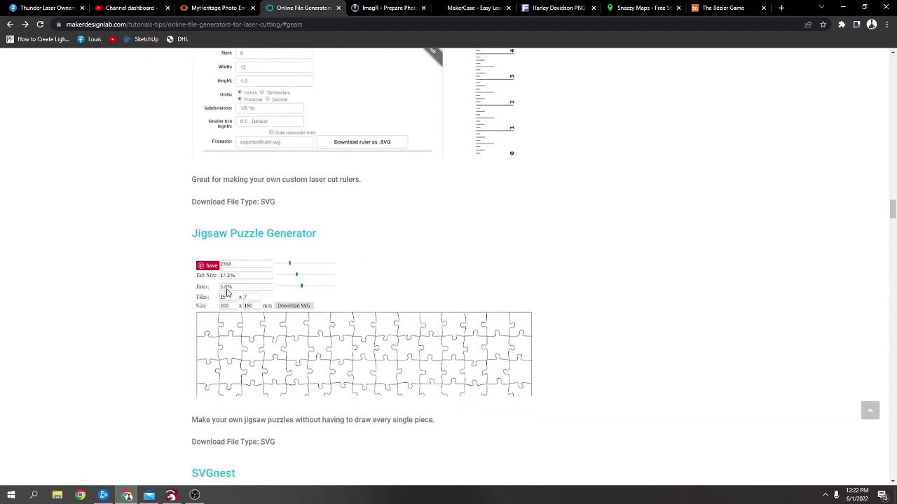
scroll(243, 314, "down", 1)
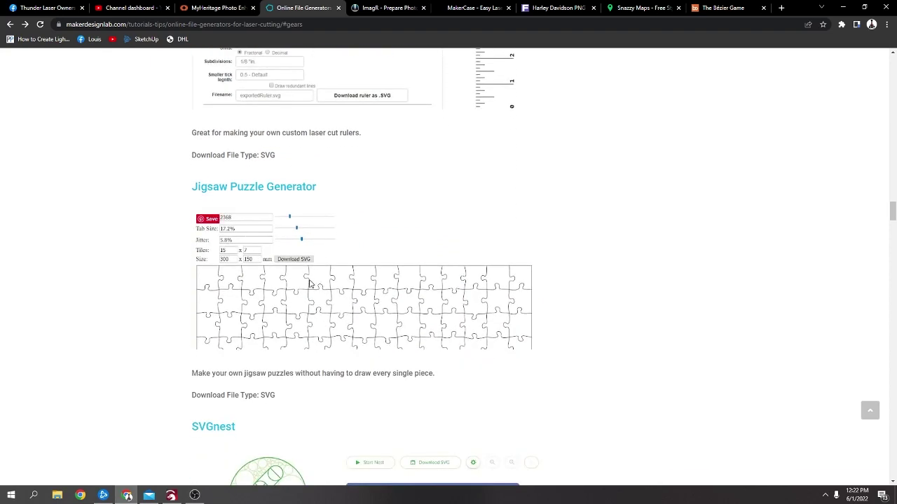
Open the Jigsaw Puzzle Generator and change the tile count to 10
left_click(271, 190)
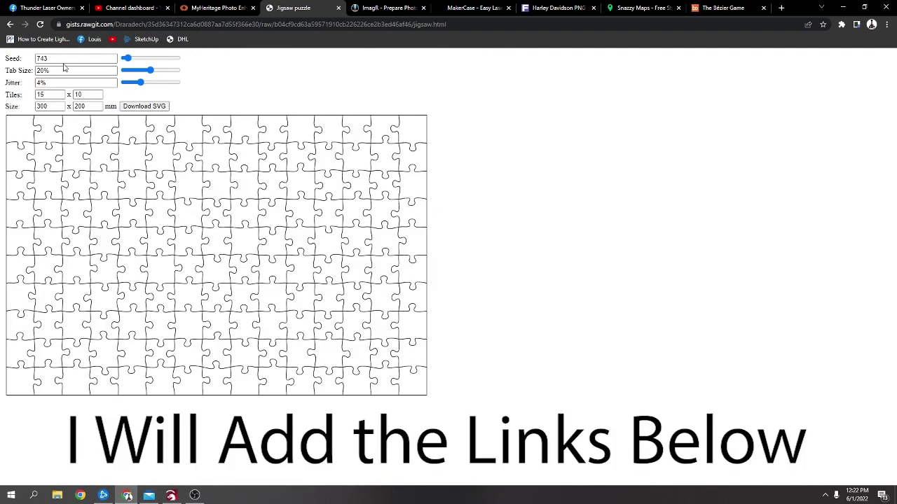
key("BackSpace")
type("0")
Set seed 7897, tab size 25.3% and jitter 0%, then return to the article
left_click_drag(140, 82, 178, 85)
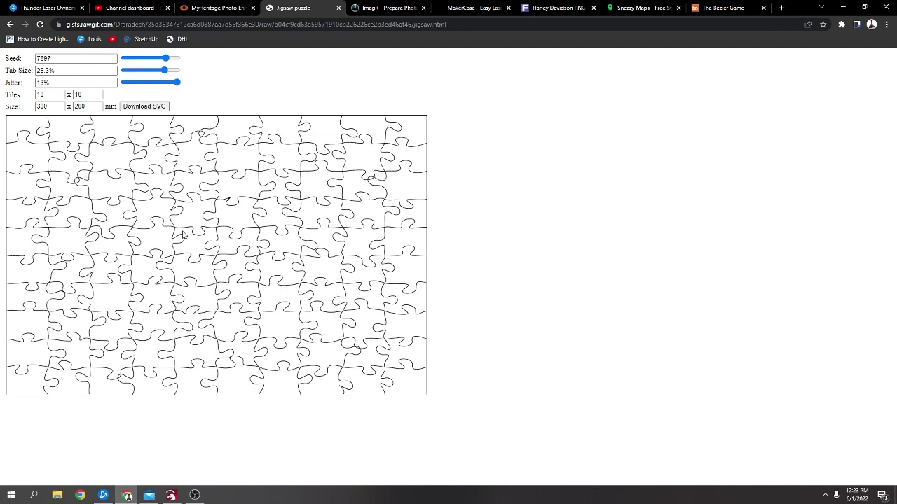
left_click_drag(169, 88, 112, 85)
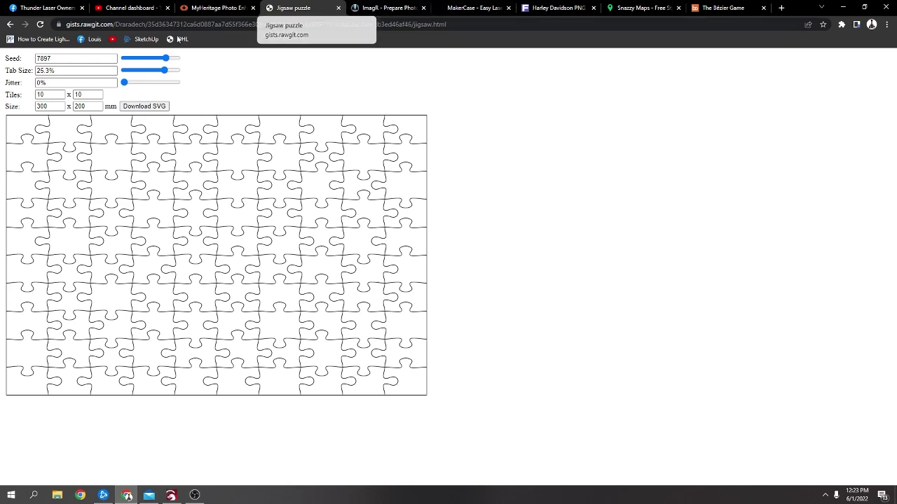
left_click(10, 24)
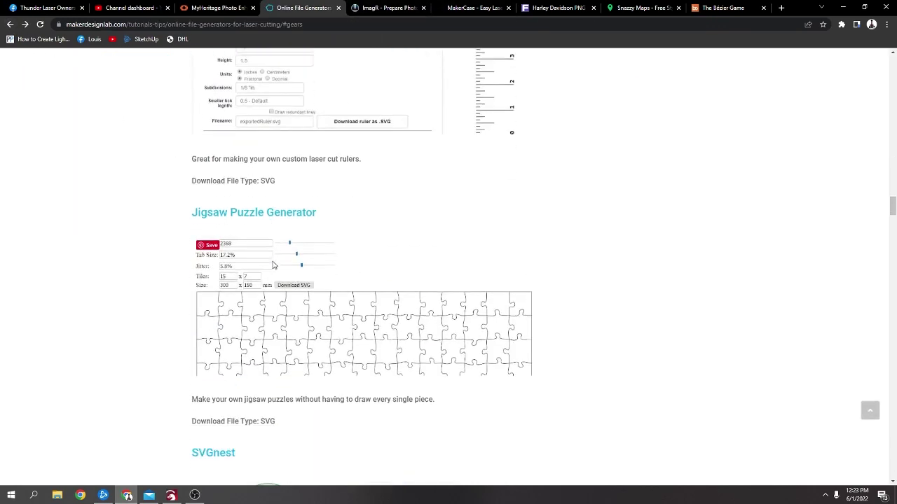
Scroll back to the top of the generators article and close its tab
scroll(231, 245, "down", 4)
scroll(203, 231, "down", 5)
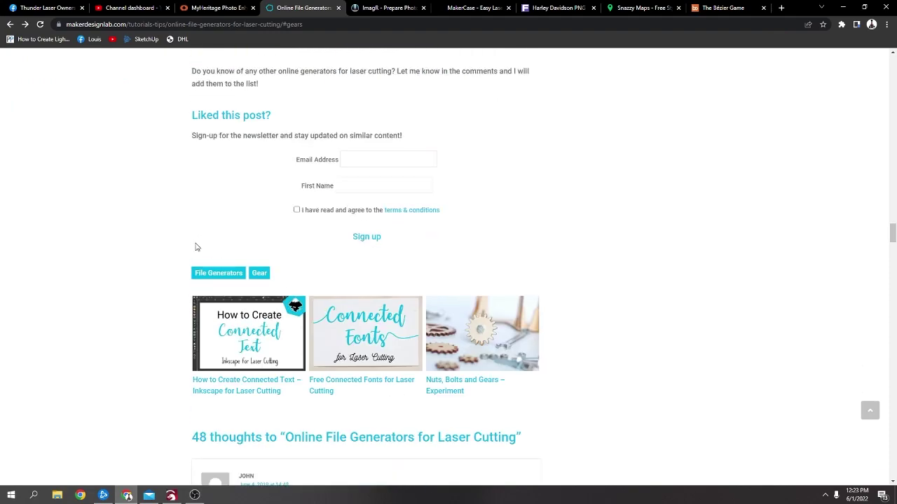
scroll(198, 227, "up", 10)
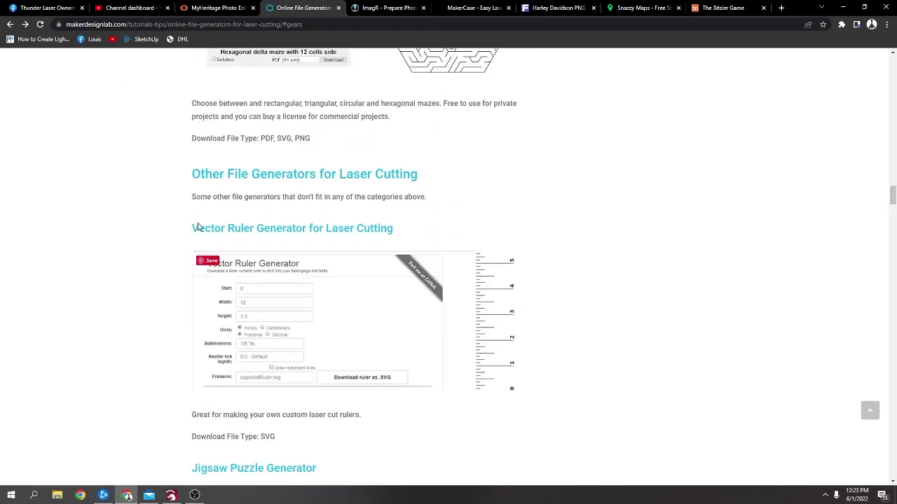
scroll(197, 227, "up", 20)
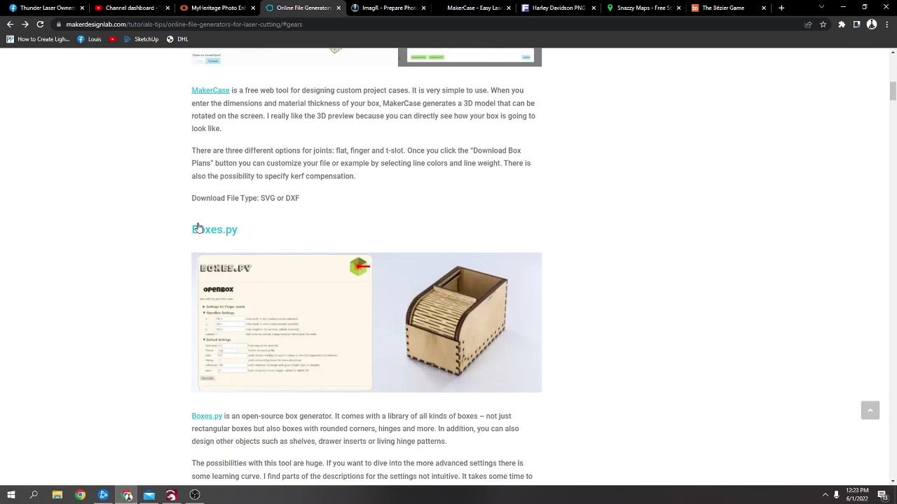
scroll(198, 227, "up", 10)
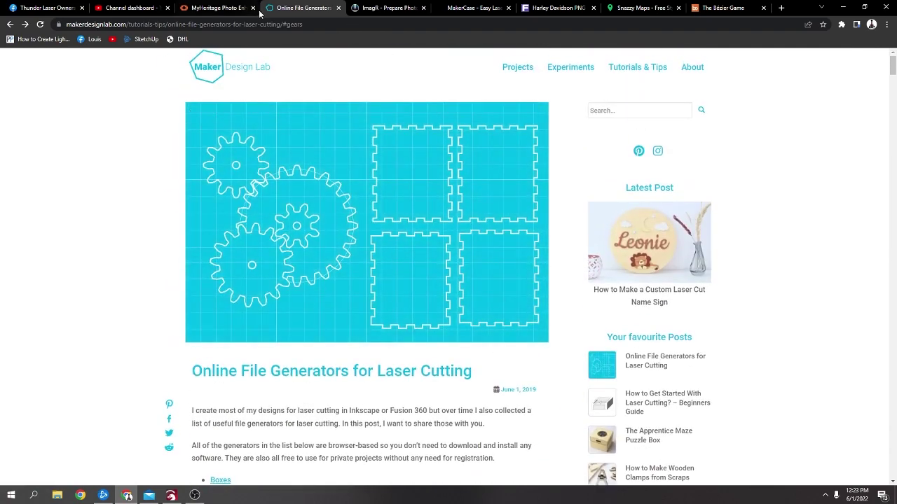
left_click(337, 9)
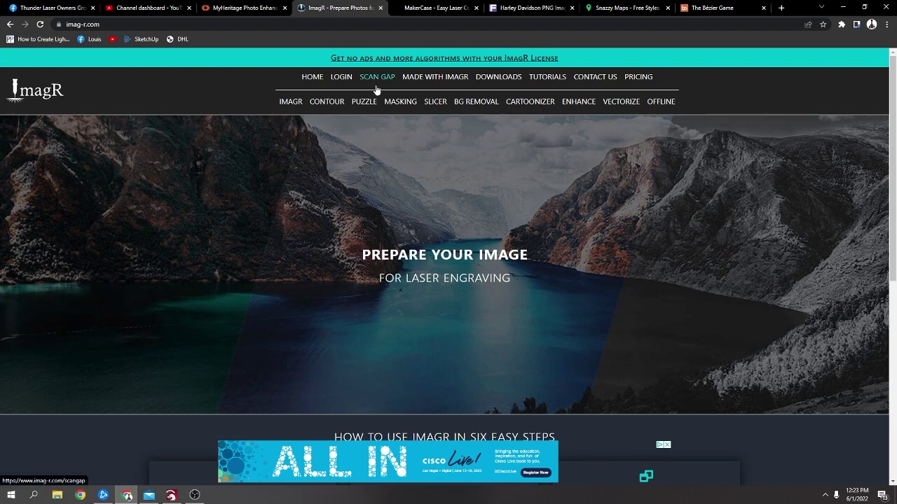
Look over ImagR's six-step image preparation overview, then close the ImagR tab
scroll(365, 101, "down", 1)
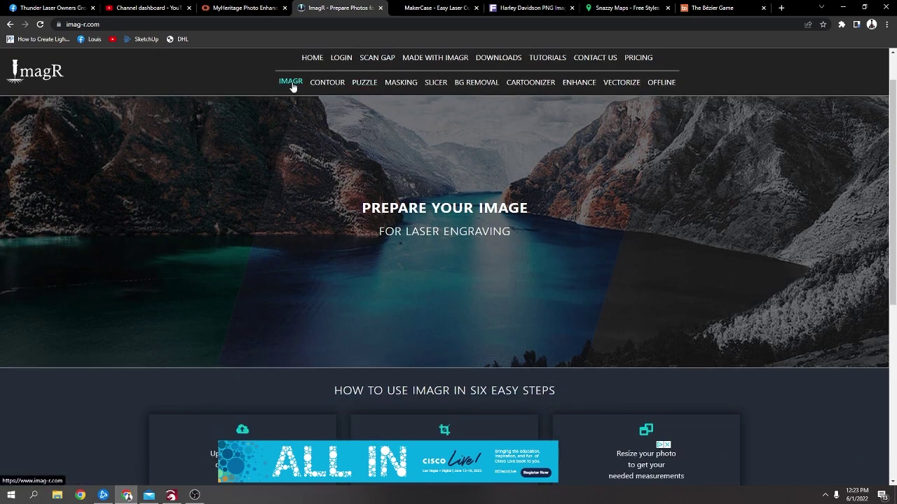
scroll(285, 209, "down", 5)
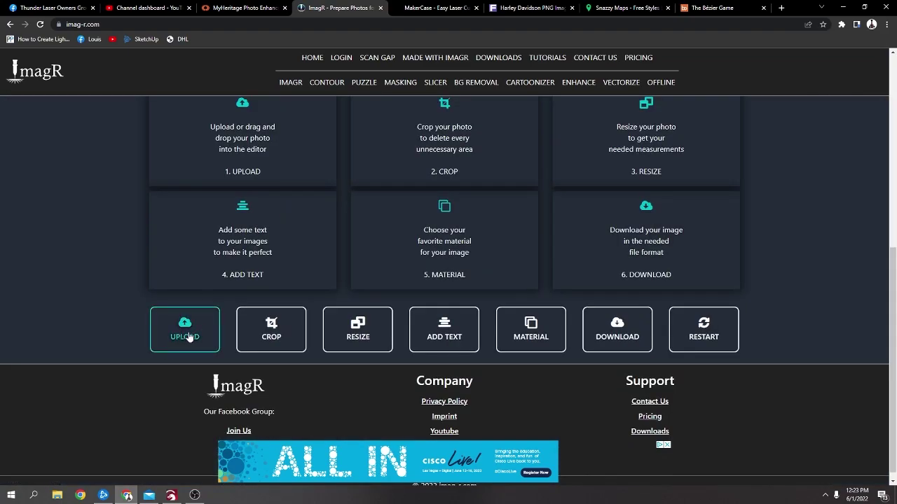
scroll(178, 350, "up", 2)
scroll(184, 347, "down", 2)
scroll(541, 301, "up", 5)
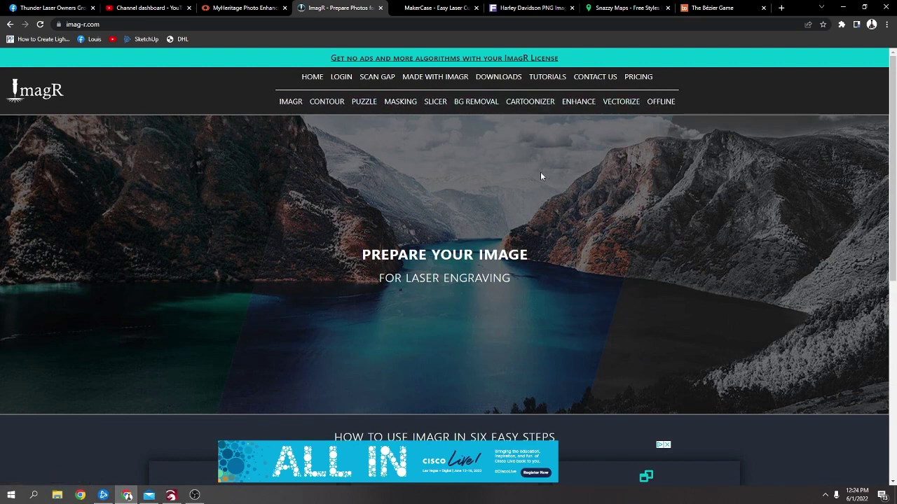
scroll(534, 186, "down", 1)
scroll(474, 149, "up", 1)
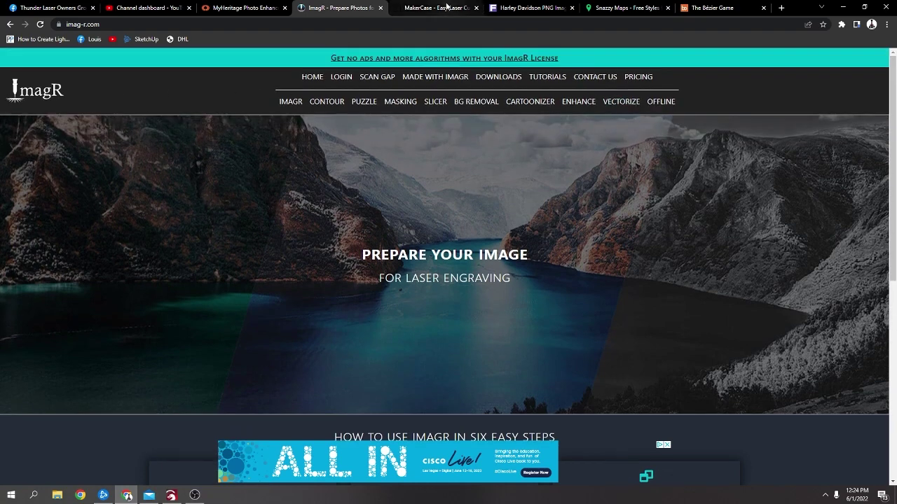
left_click(380, 7)
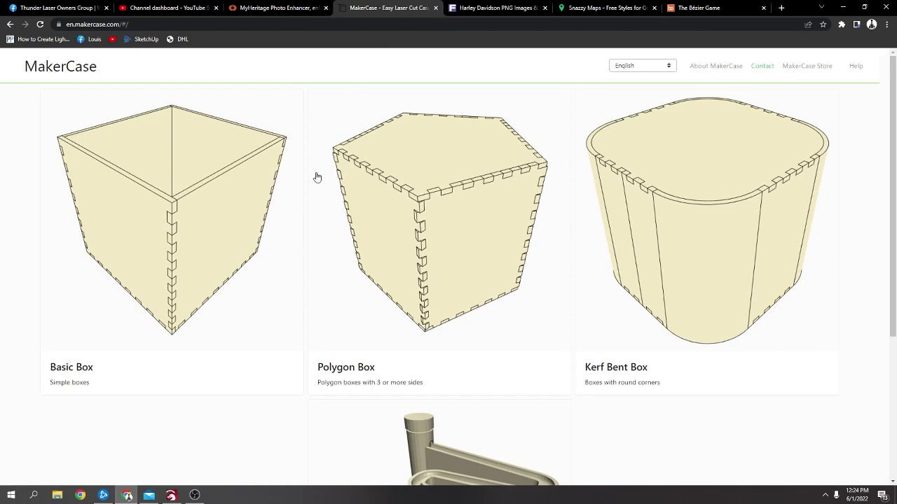
Scroll the MakerCase page to view its Basic, Polygon and Kerf Bent Box options
scroll(224, 175, "down", 3)
scroll(236, 208, "up", 3)
left_click(435, 8)
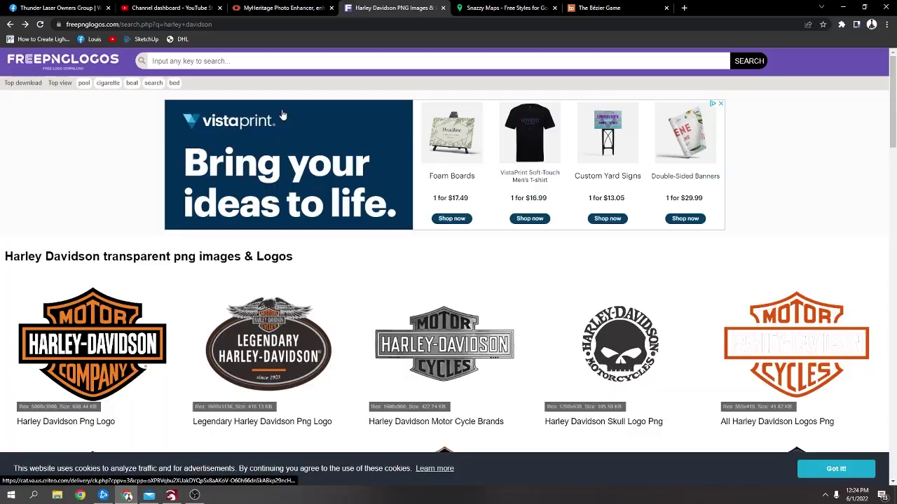
scroll(259, 134, "down", 4)
scroll(333, 203, "down", 9)
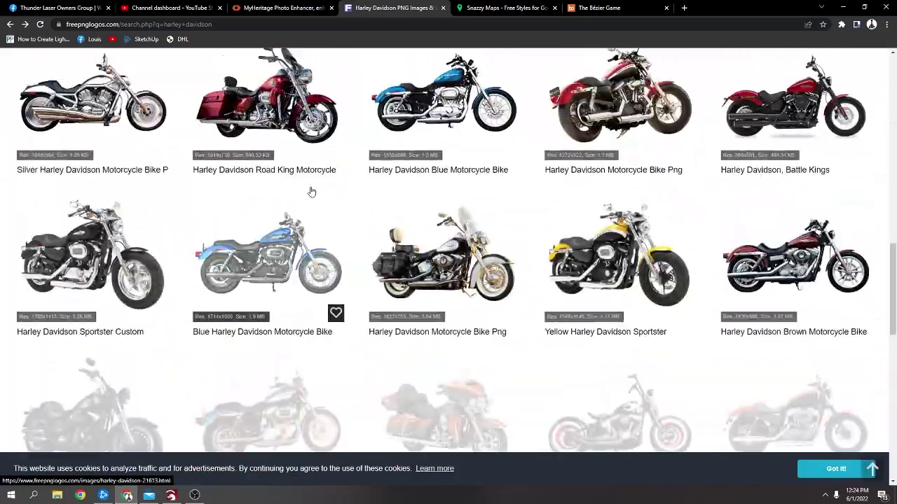
scroll(315, 200, "up", 12)
scroll(343, 214, "down", 11)
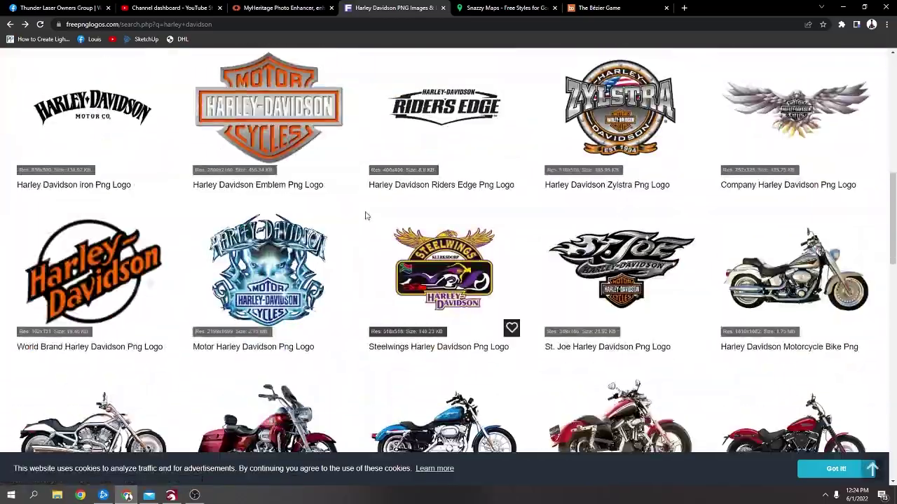
scroll(365, 216, "down", 11)
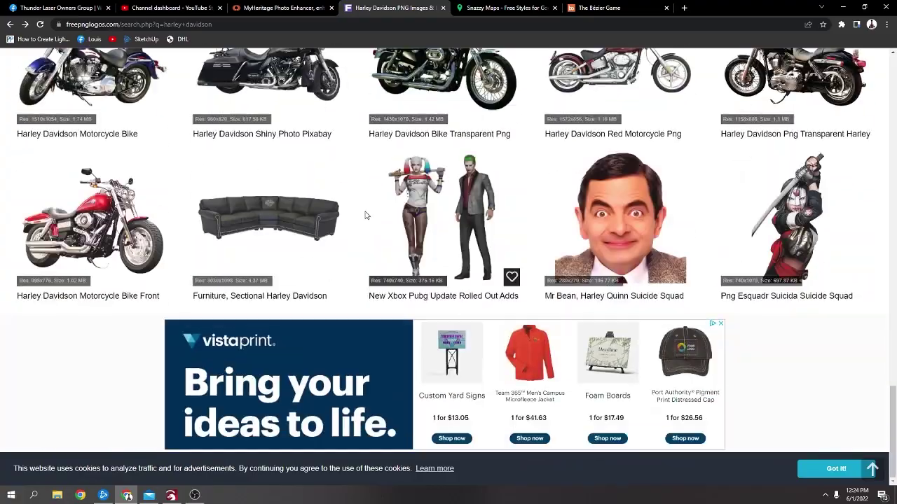
scroll(365, 216, "up", 12)
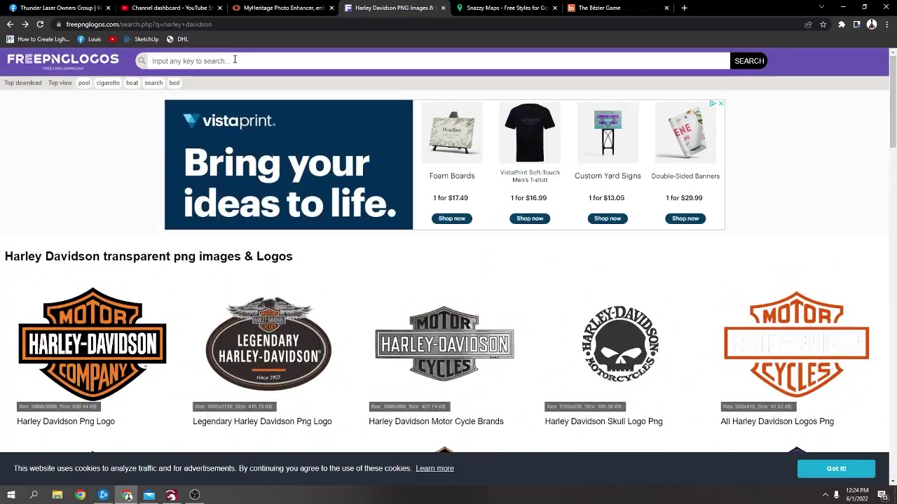
Search for 'basketball' and open the Air Jordan Jumpman logo page, dismissing the ad
left_click(234, 61)
type("ba")
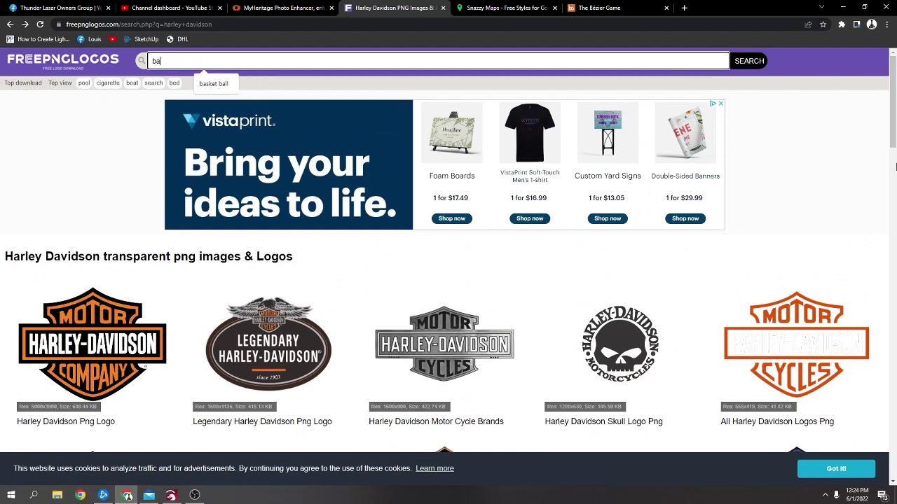
type("sketba")
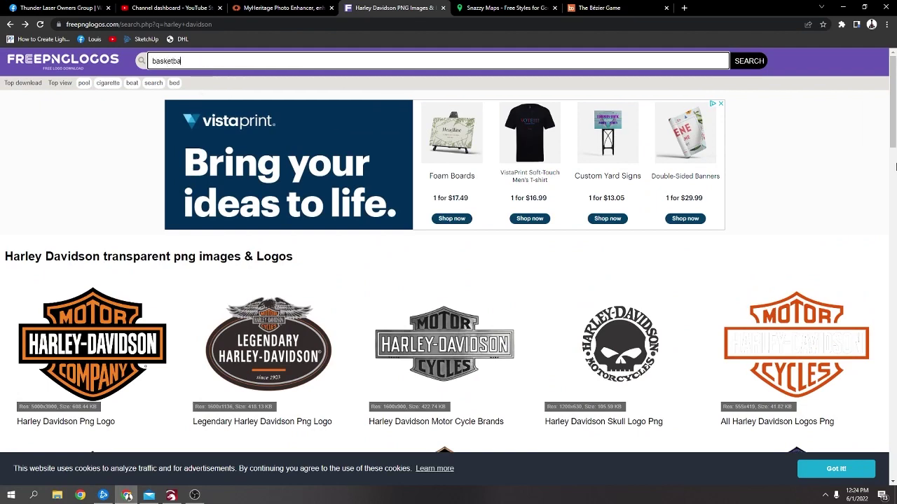
type("ll")
key("Return")
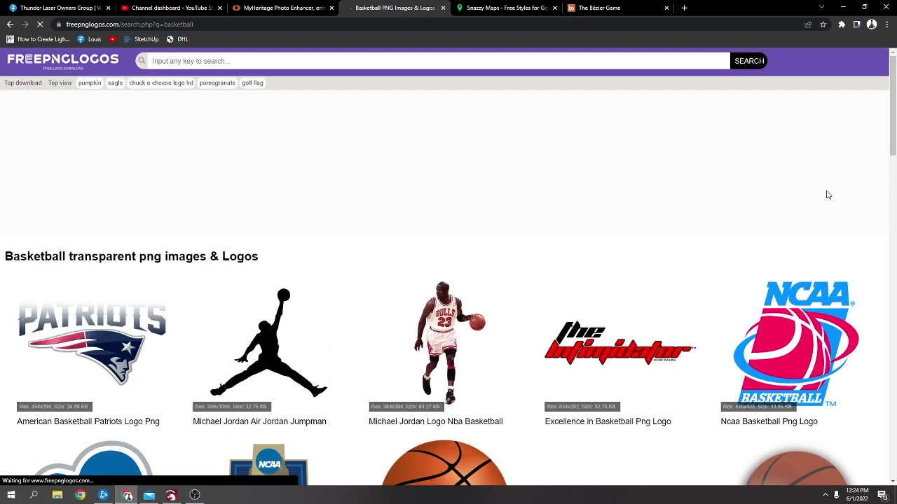
scroll(539, 275, "down", 1)
scroll(465, 301, "down", 3)
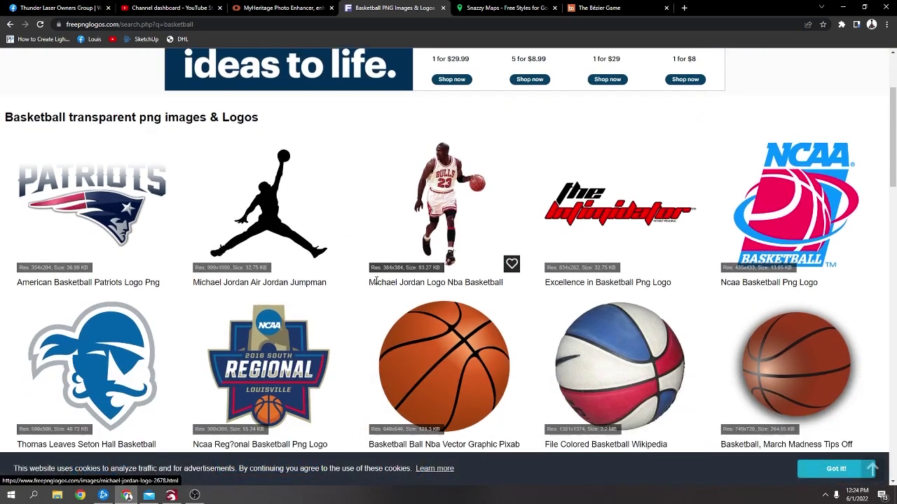
left_click(266, 130)
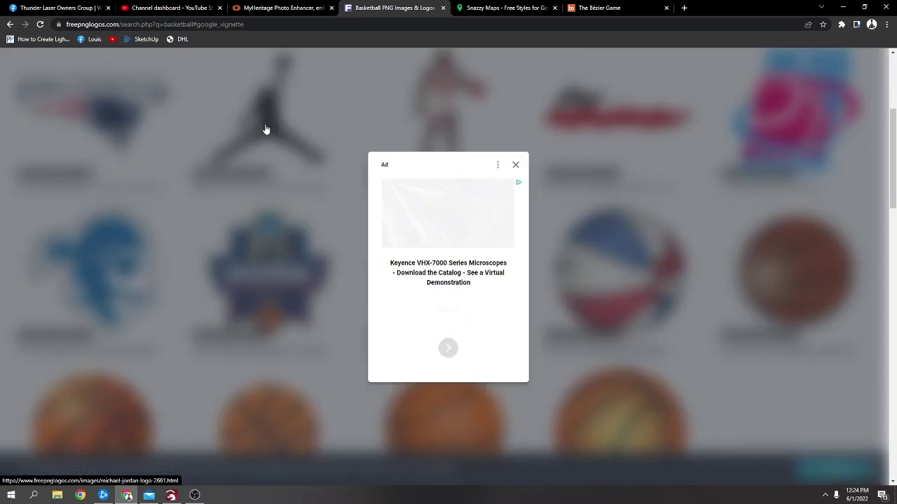
left_click(515, 168)
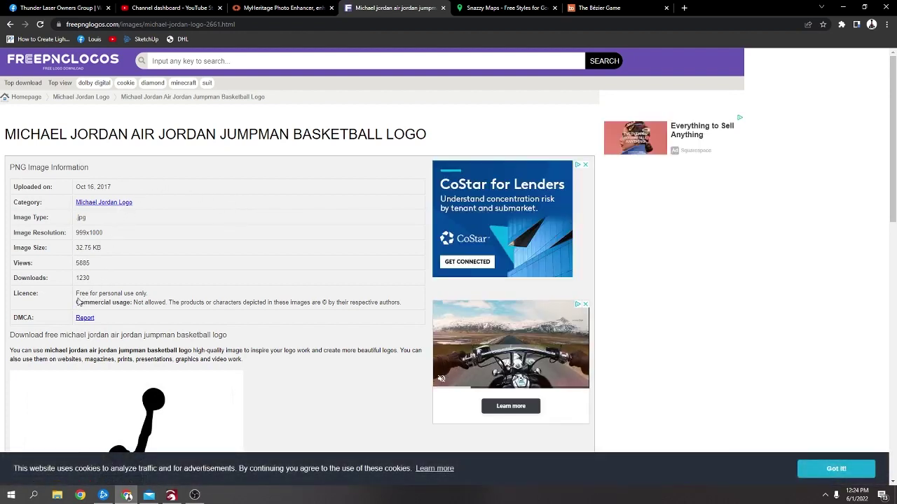
Review the licence terms and download the Jumpman logo via DOWNLOAD HD PNG
left_click_drag(84, 293, 266, 303)
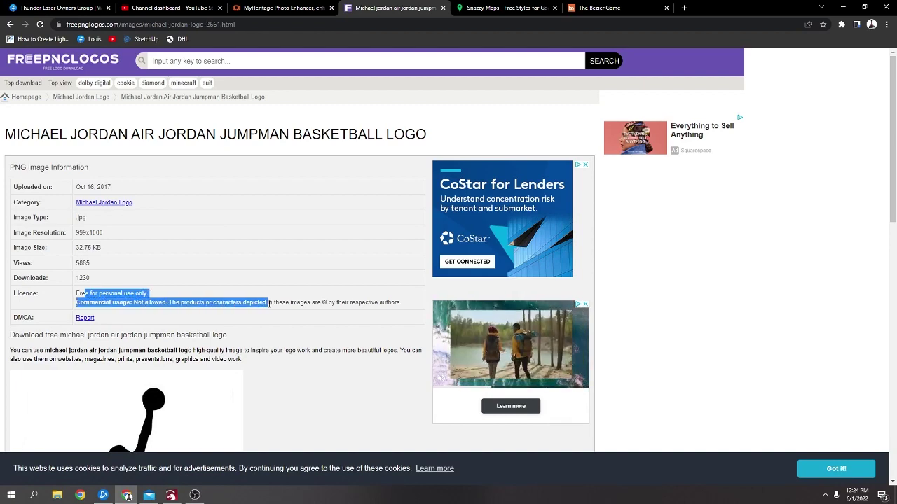
scroll(370, 271, "down", 2)
scroll(83, 202, "up", 2)
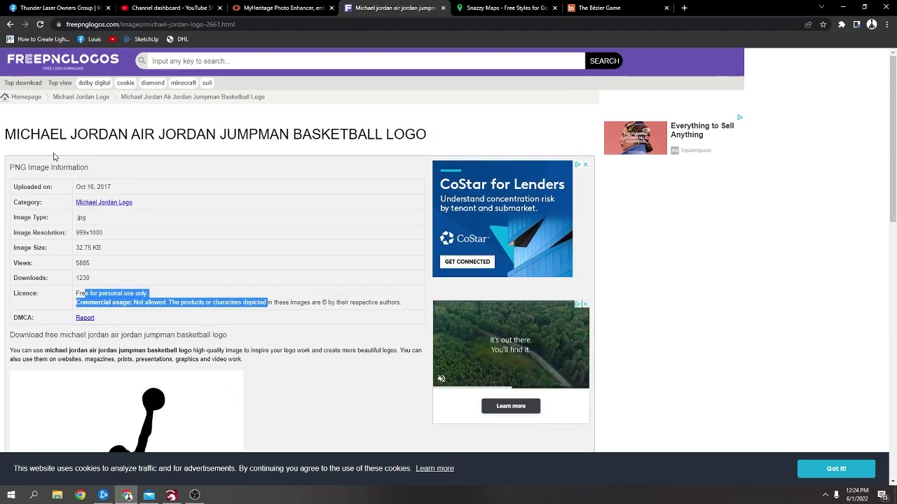
scroll(180, 280, "down", 4)
scroll(184, 275, "down", 3)
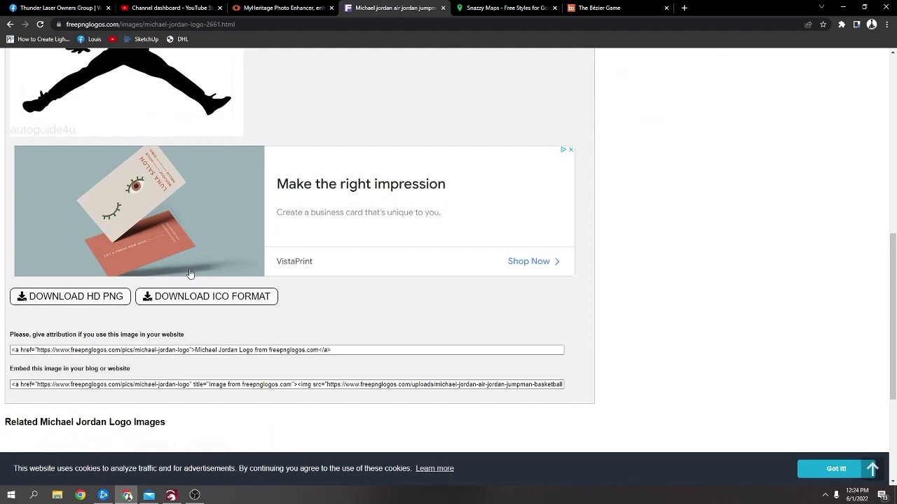
left_click(59, 298)
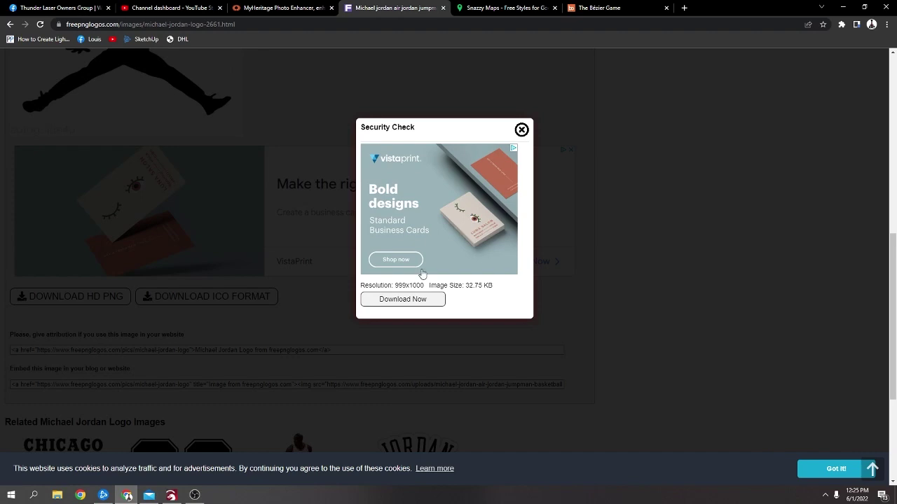
left_click(403, 299)
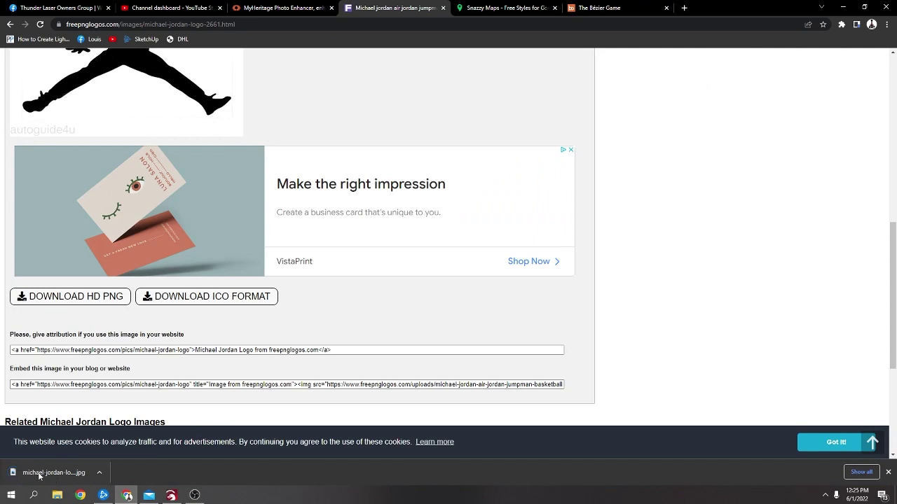
Bring the downloaded Jumpman image into LightBurn and move it right on the canvas
left_click(171, 495)
left_click_drag(311, 247, 308, 245)
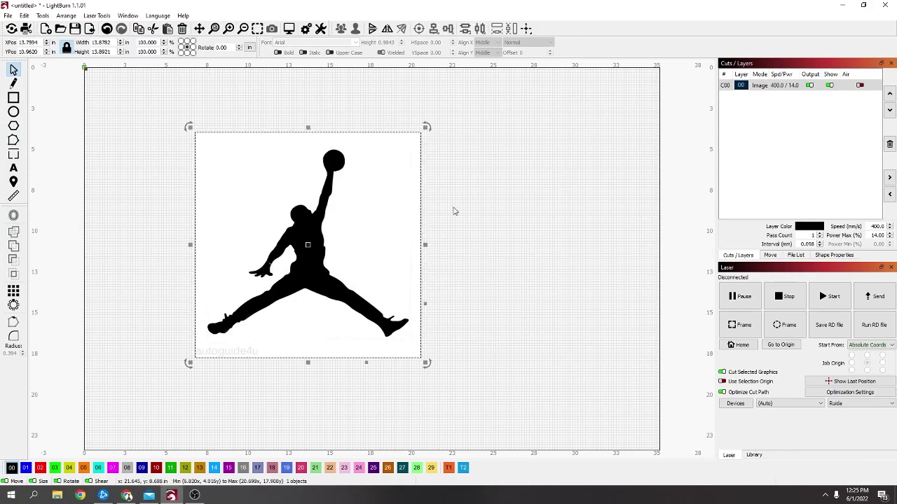
left_click_drag(295, 232, 502, 267)
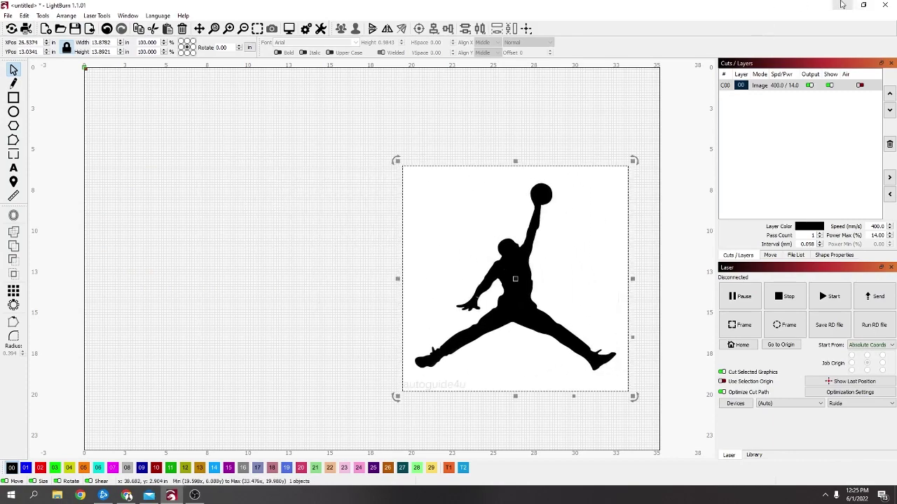
key("alt+Tab")
scroll(355, 135, "up", 10)
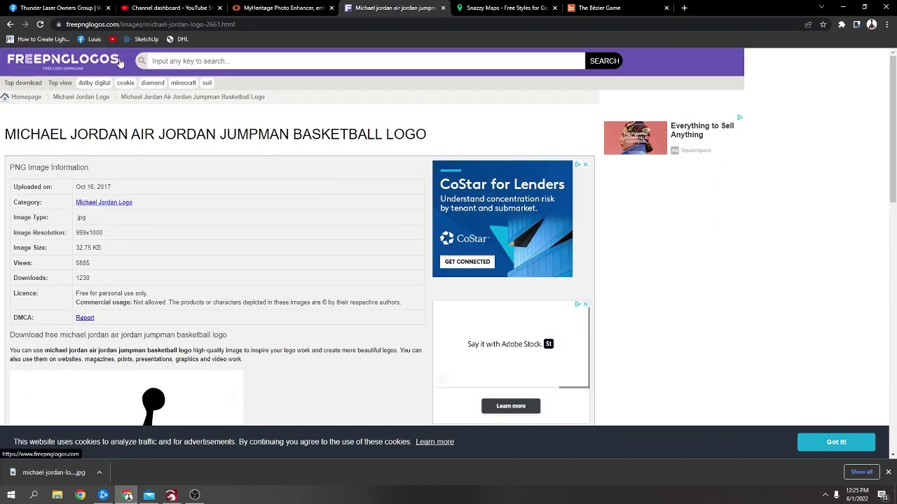
Trace the Jordan image with default settings and place the silhouette left of the original
left_click(176, 498)
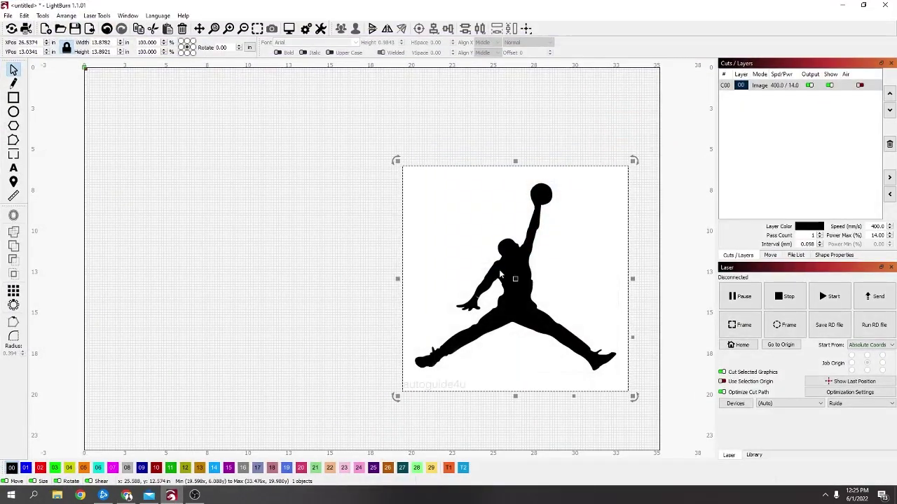
right_click(508, 250)
left_click(489, 240)
right_click(488, 240)
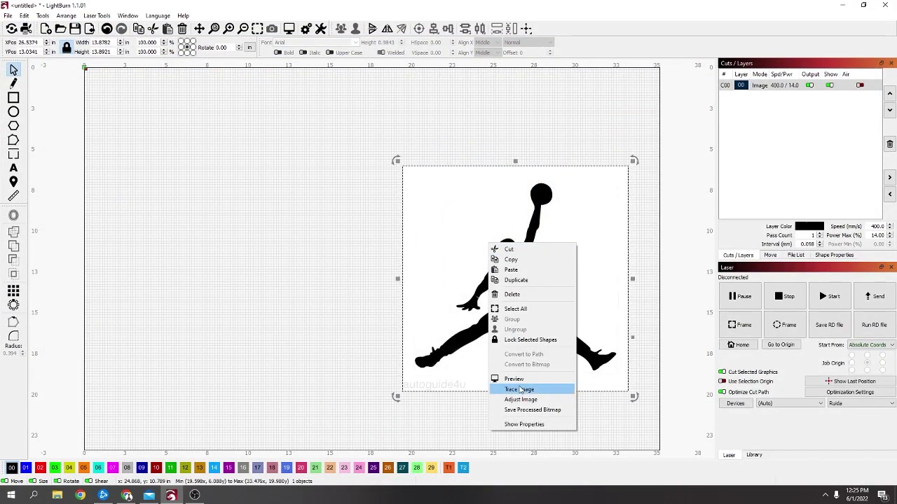
left_click(519, 390)
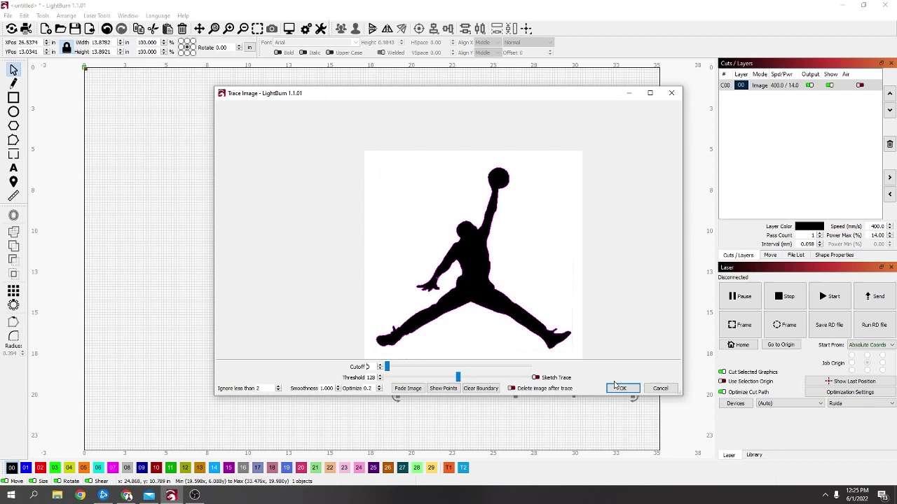
left_click(623, 388)
mouse_move(516, 276)
left_mouse_down()
mouse_move(201, 257)
mouse_move(270, 279)
left_mouse_up()
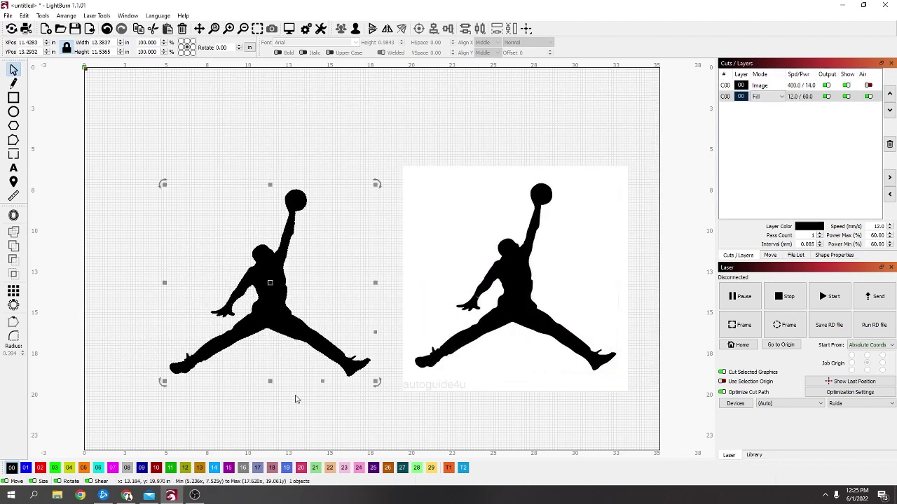
left_click(300, 396)
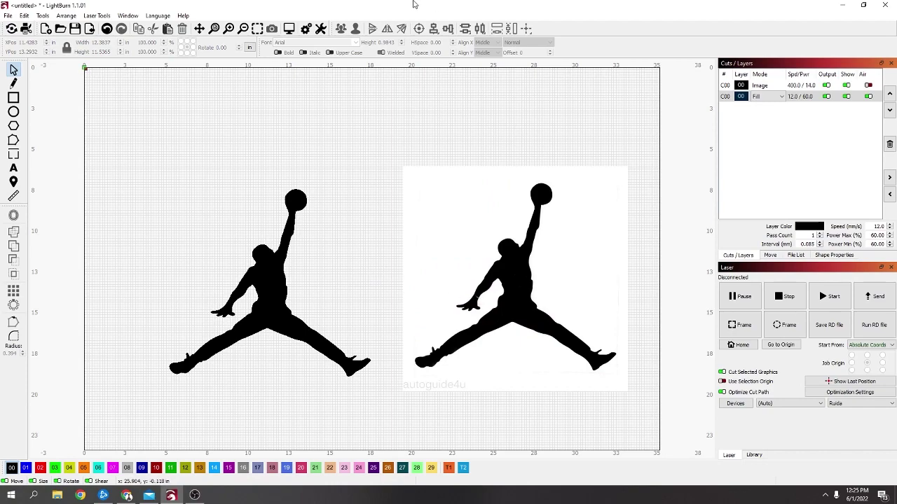
left_click(126, 496)
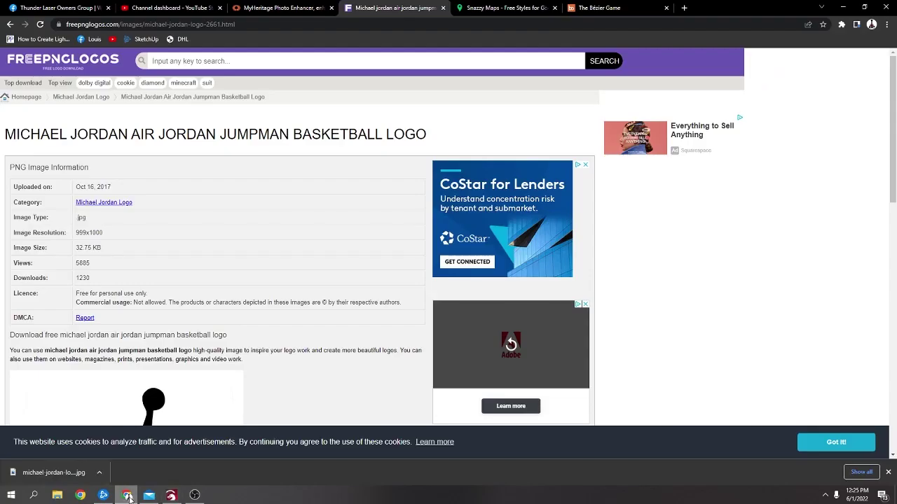
Close the Jordan logo tab, browse the Snazzy Maps home page, and open Build a Map
left_click(442, 9)
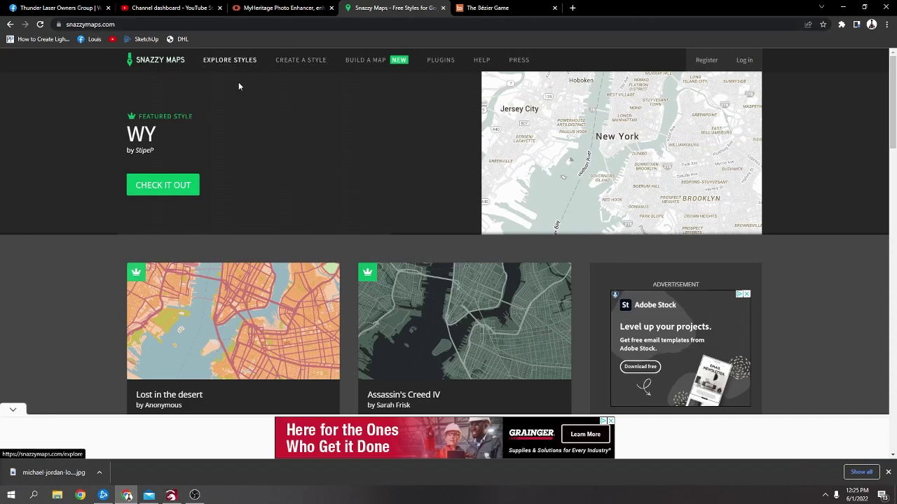
scroll(490, 160, "down", 1)
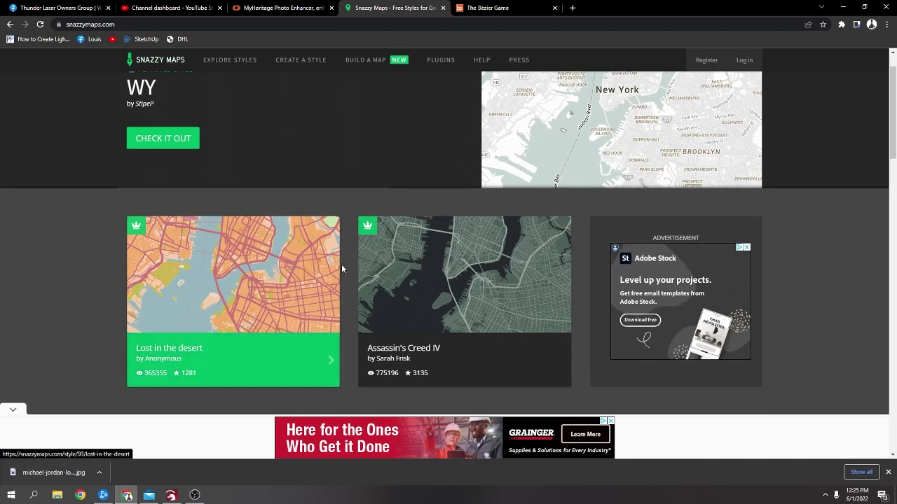
scroll(478, 312, "down", 4)
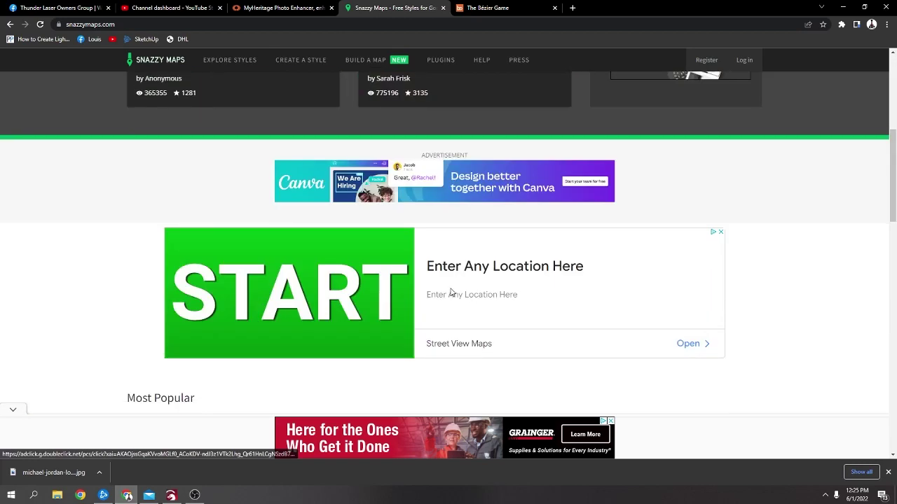
scroll(504, 290, "up", 5)
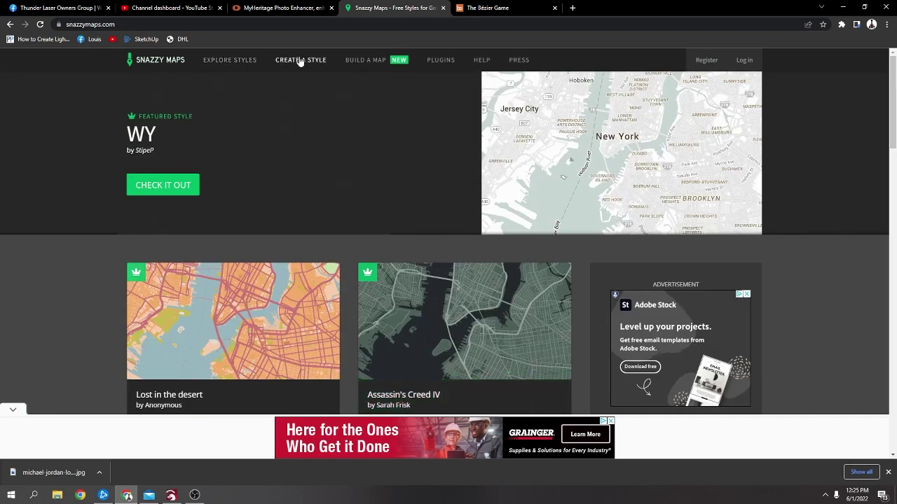
left_click(363, 63)
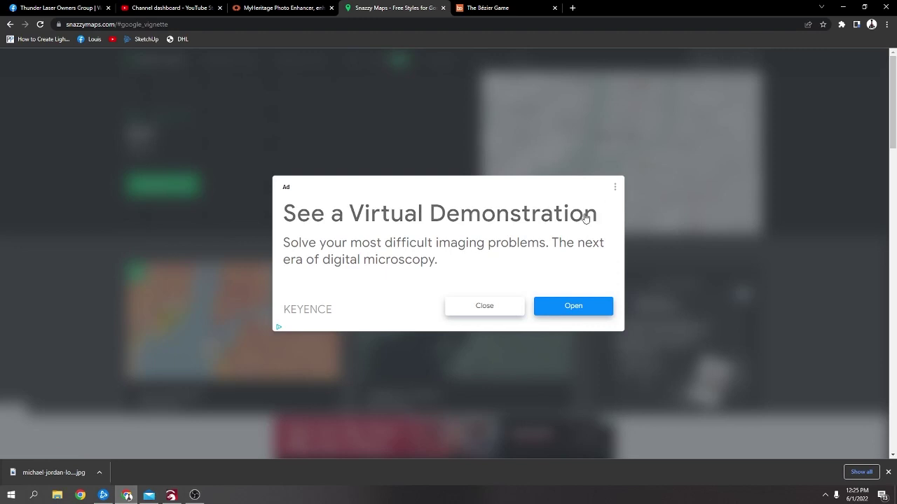
Search 'oh' to centre the map on Ohio (40.417287, -82.907123) and apply the changes
left_click(482, 304)
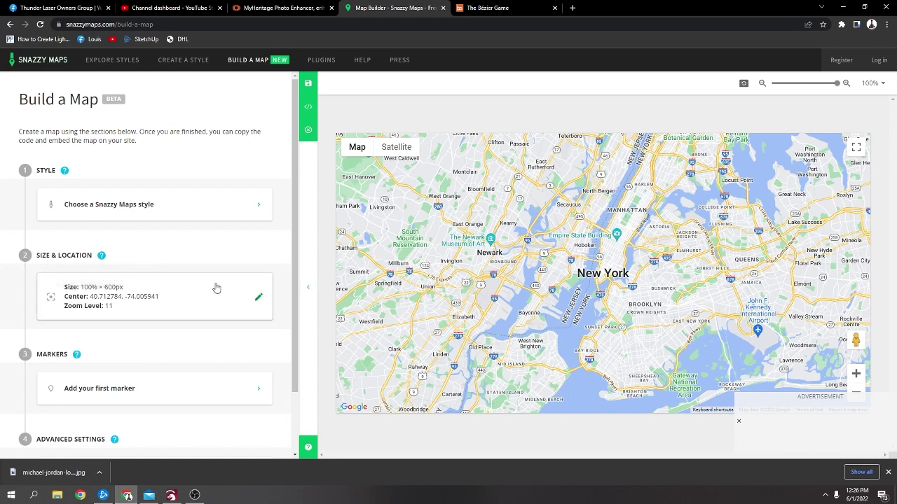
left_click(258, 297)
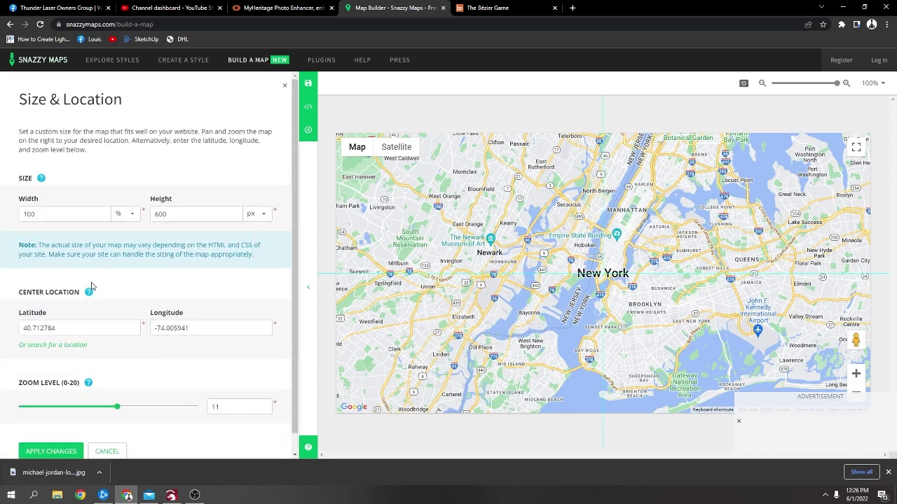
left_click(64, 349)
left_click(70, 328)
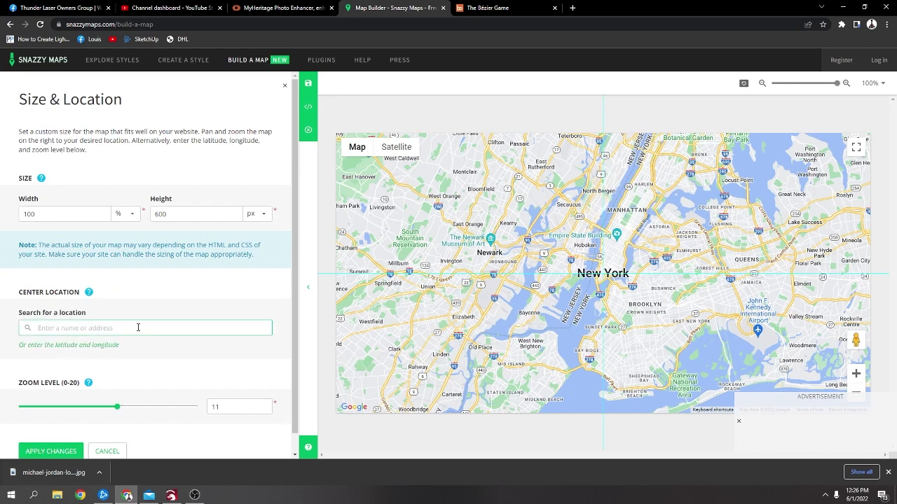
type("ohio")
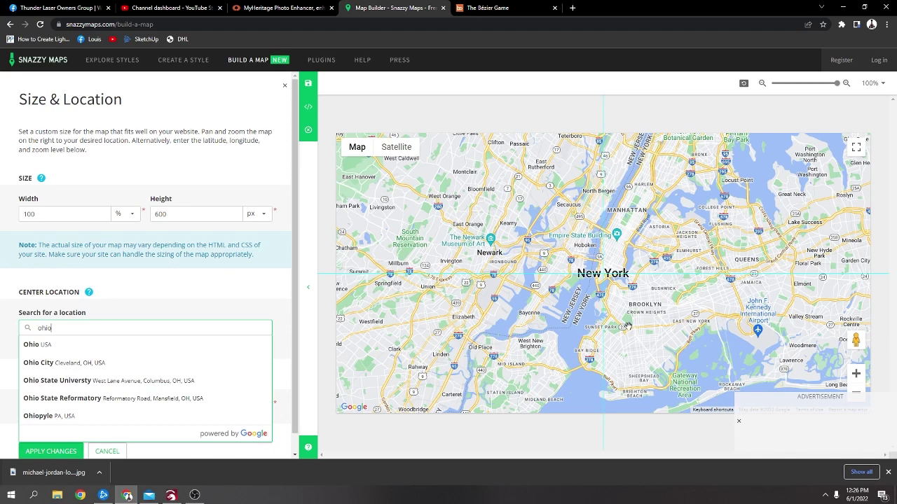
key("Return")
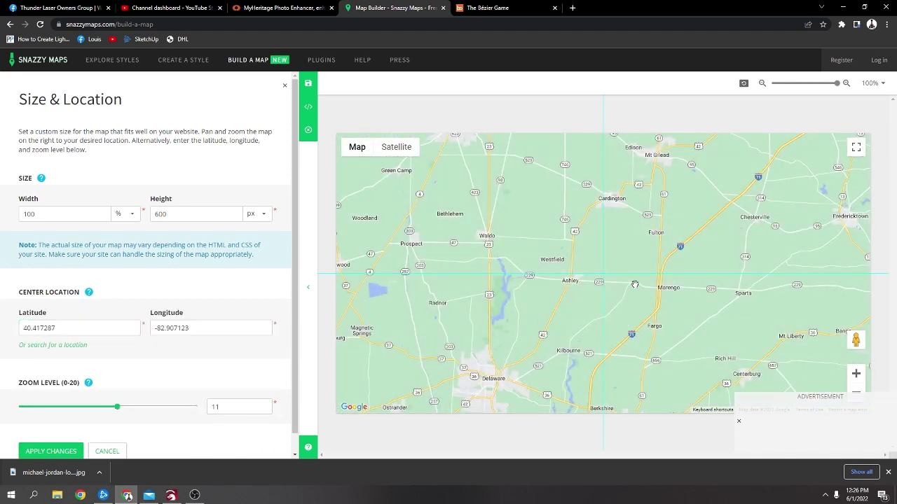
scroll(208, 325, "down", 1)
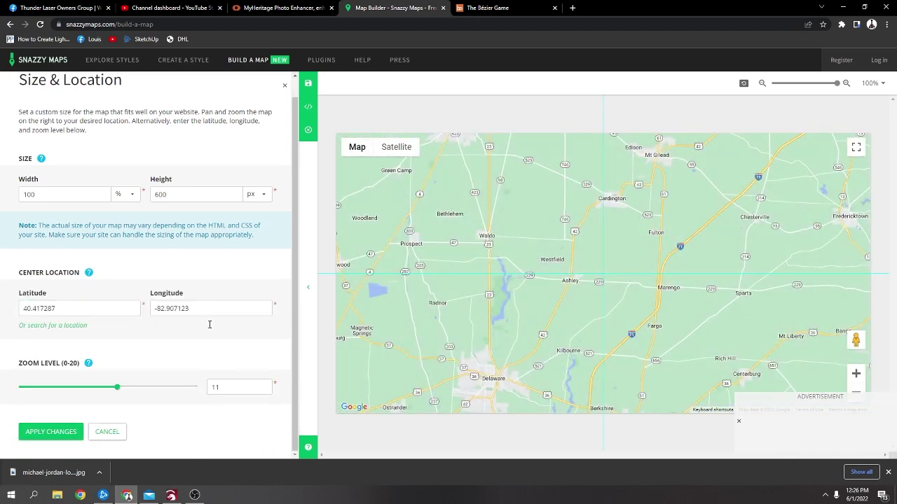
left_click(56, 432)
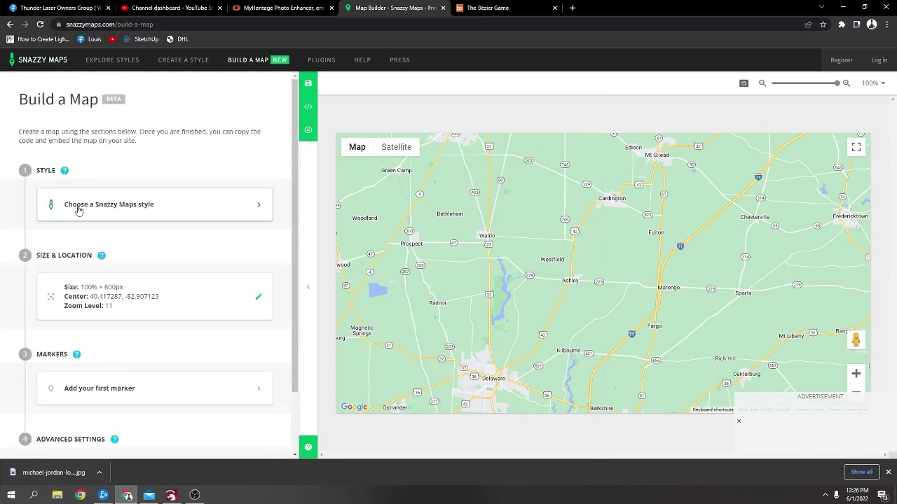
Search Snazzy Maps styles for 'laser' and apply laser imprenta to the Ohio map
left_click(249, 205)
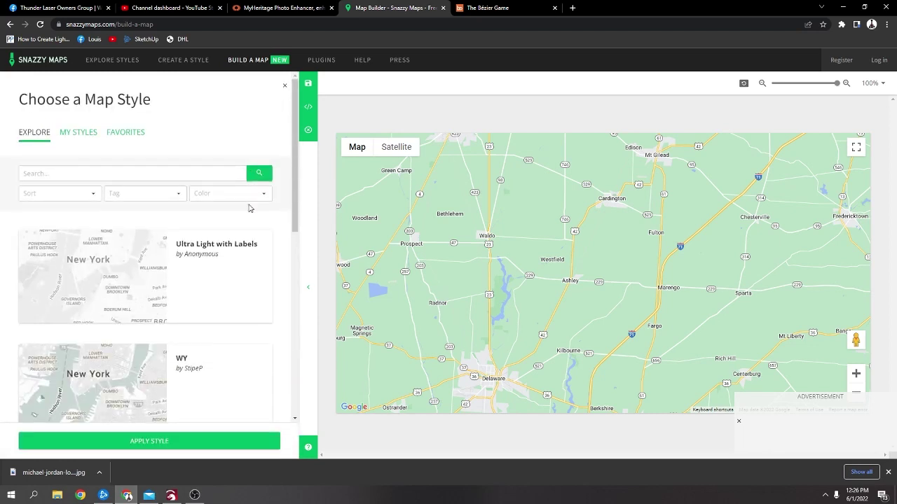
left_click(103, 177)
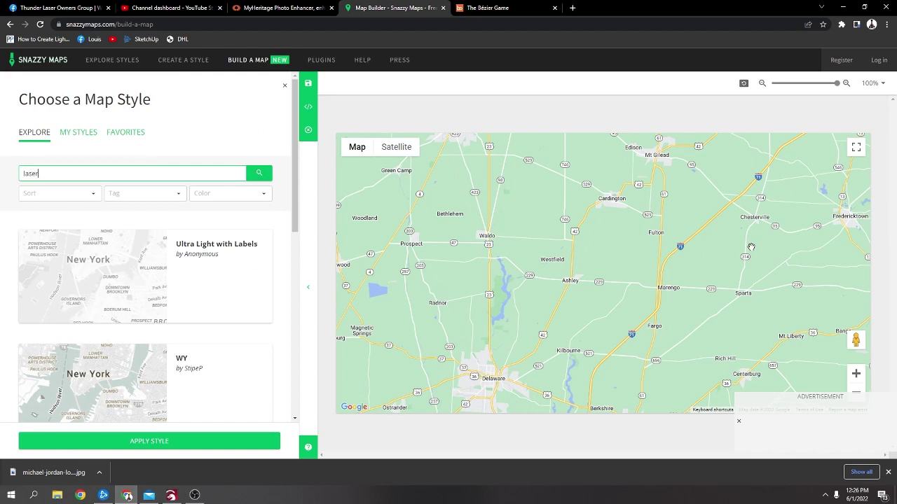
key("Return")
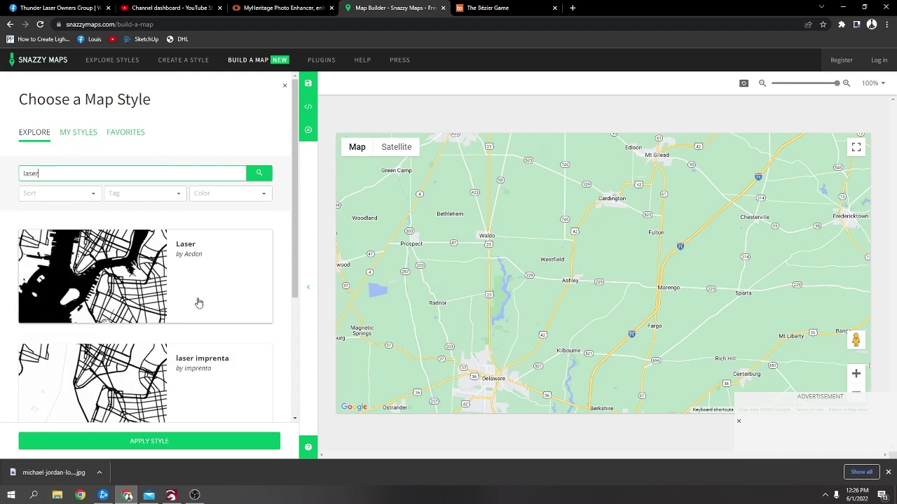
scroll(197, 302, "down", 2)
scroll(166, 310, "up", 1)
scroll(168, 336, "up", 1)
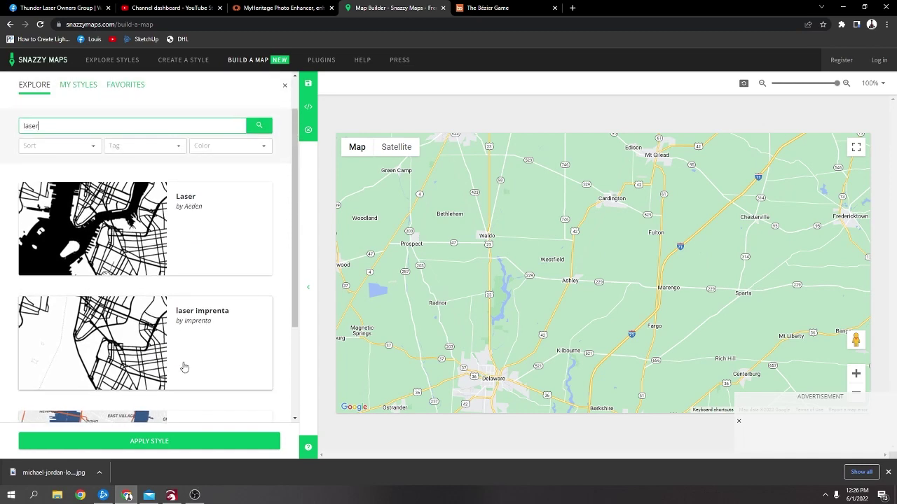
left_click(119, 348)
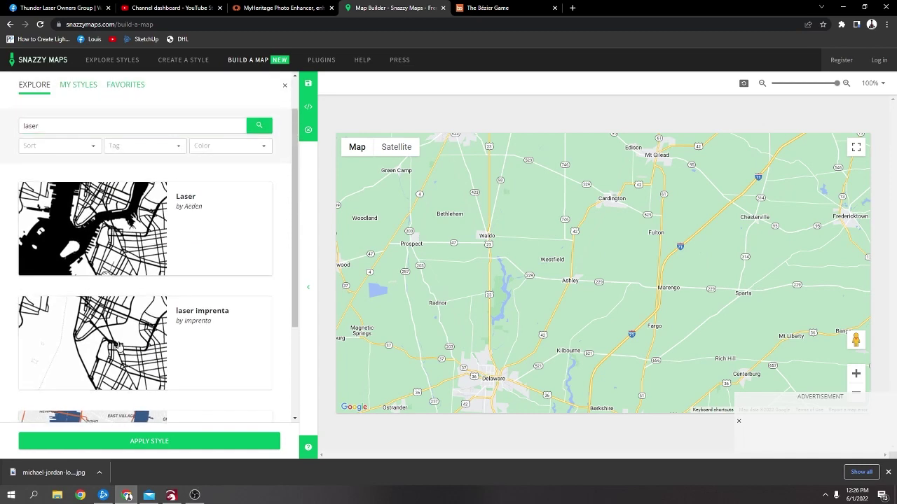
scroll(567, 284, "up", 5)
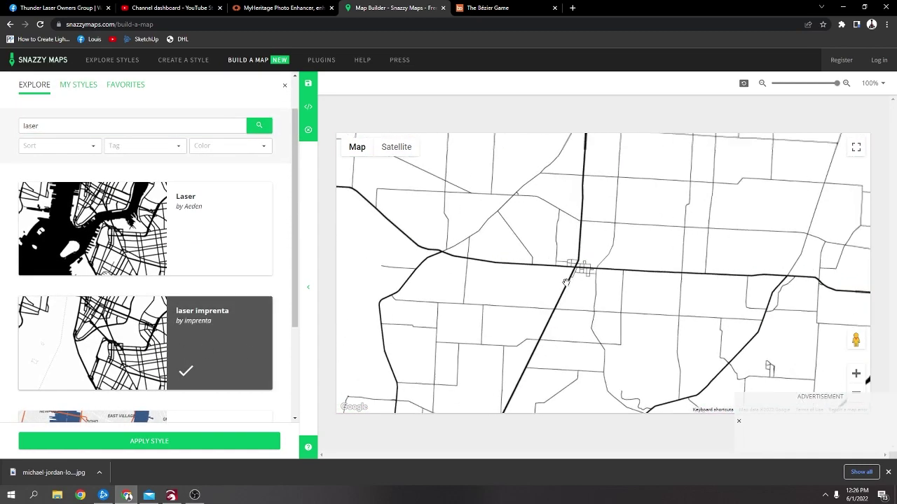
scroll(611, 231, "down", 2)
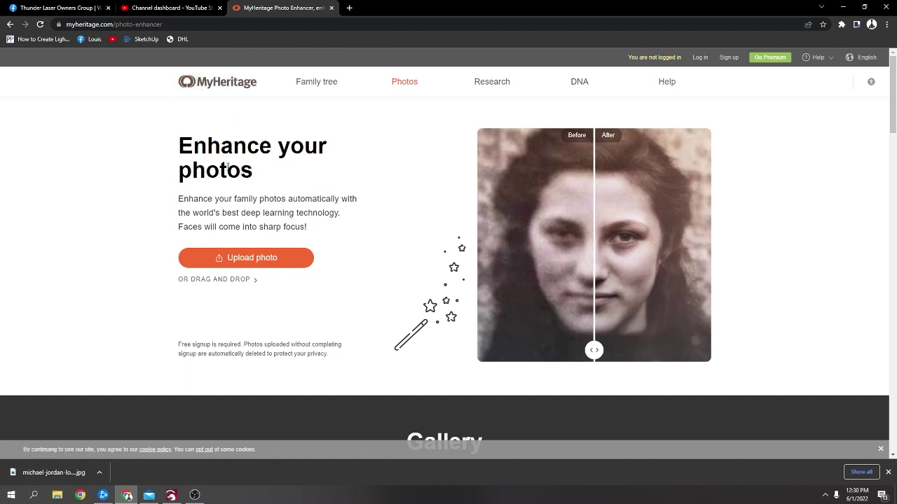
Slide the sample portrait between its blurry original and sharpened version, ending on the enhanced view
left_click_drag(607, 357, 721, 356)
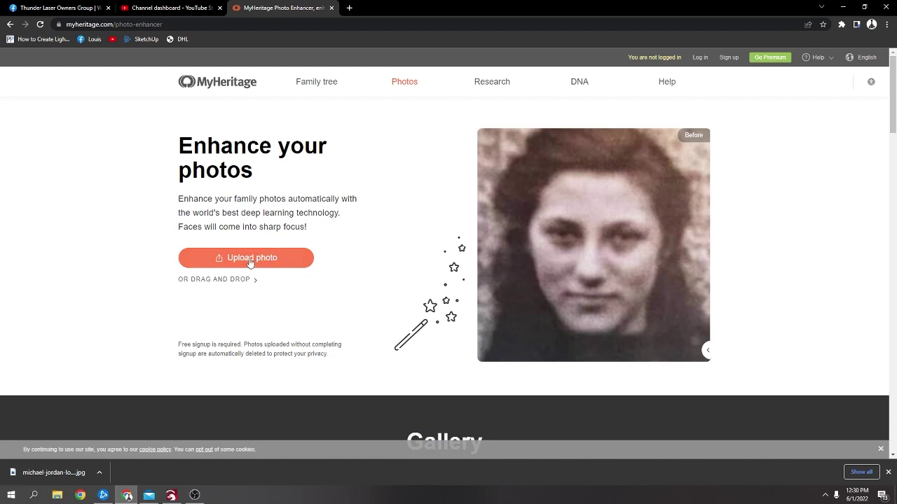
left_click_drag(707, 351, 413, 324)
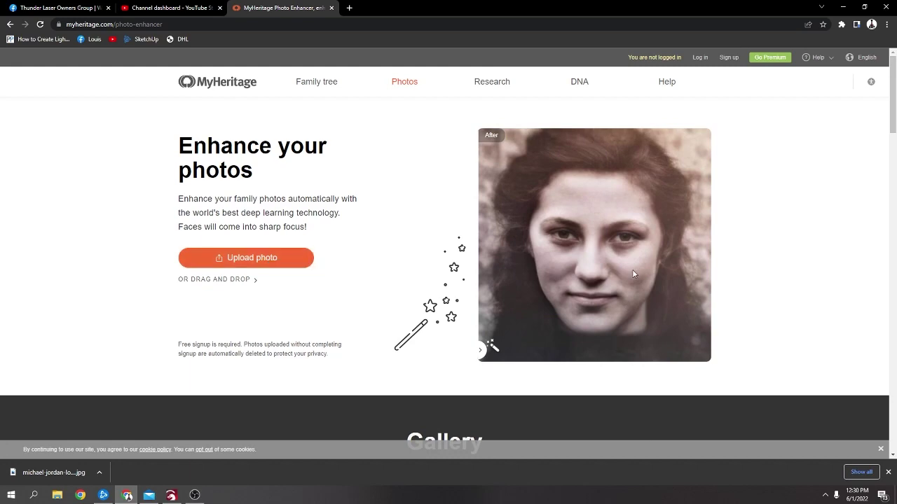
left_click_drag(481, 350, 790, 351)
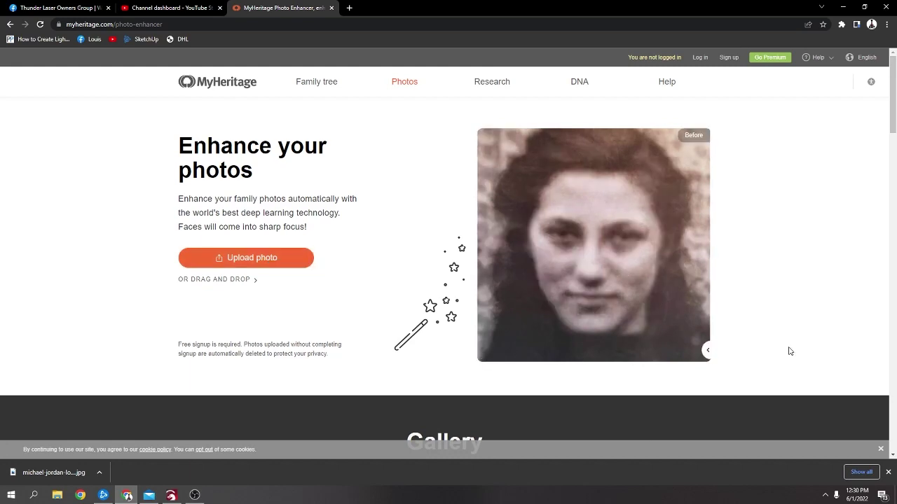
left_click(255, 269)
left_click_drag(706, 351, 432, 358)
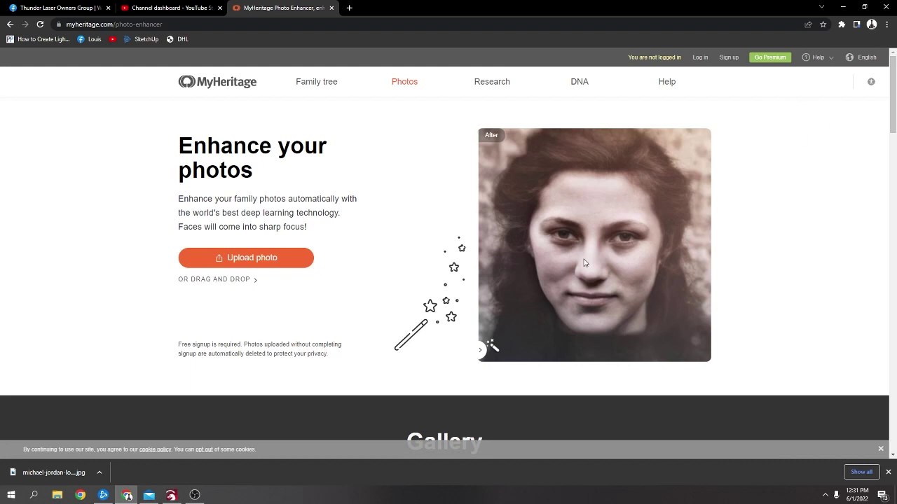
Compare gallery before/after enhancements of the wedding photo and the man's face, then advance to the next photo
scroll(585, 262, "down", 3)
scroll(560, 260, "down", 2)
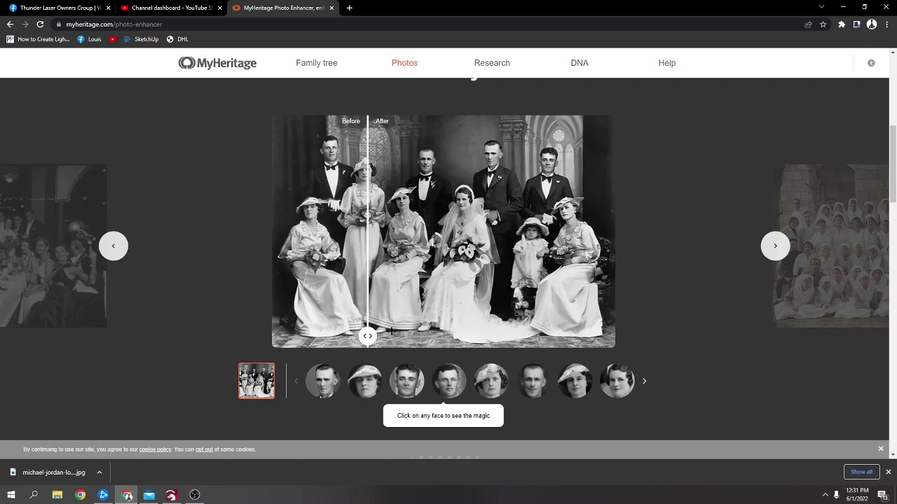
left_click_drag(442, 345, 749, 365)
left_click_drag(604, 338, 225, 360)
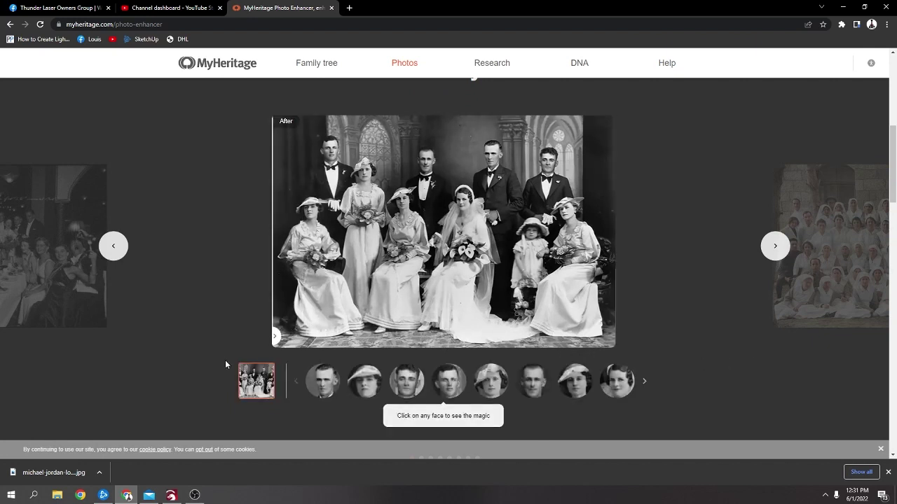
left_click(405, 382)
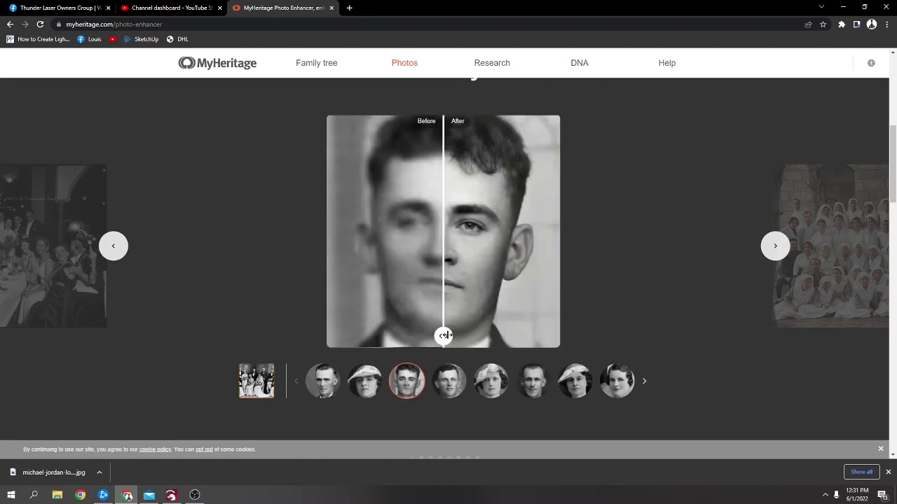
left_click_drag(442, 336, 203, 331)
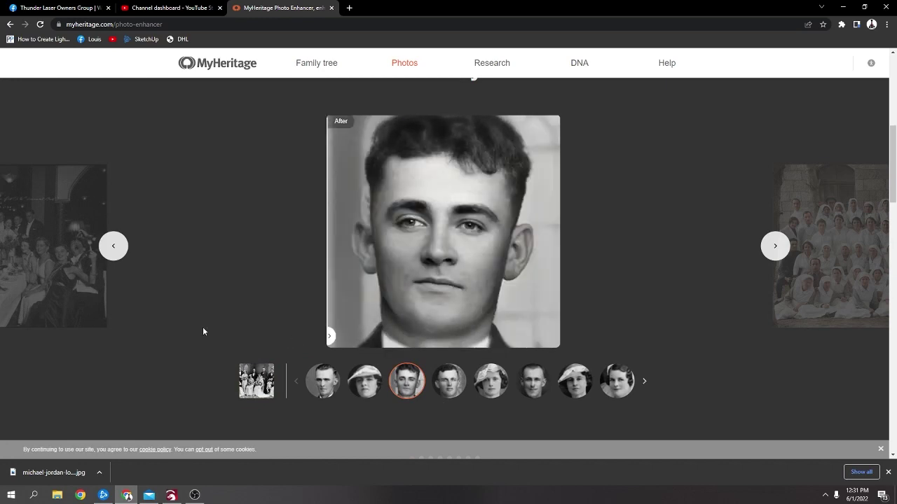
left_click(774, 248)
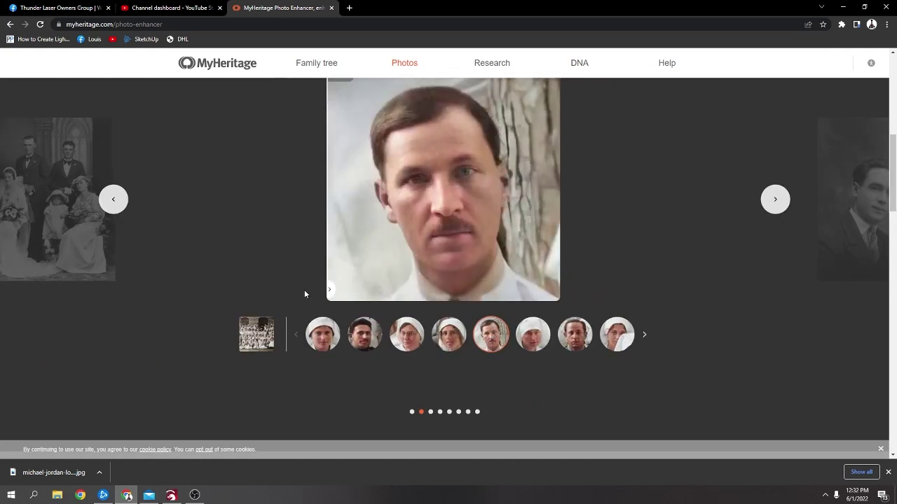
scroll(494, 269, "up", 6)
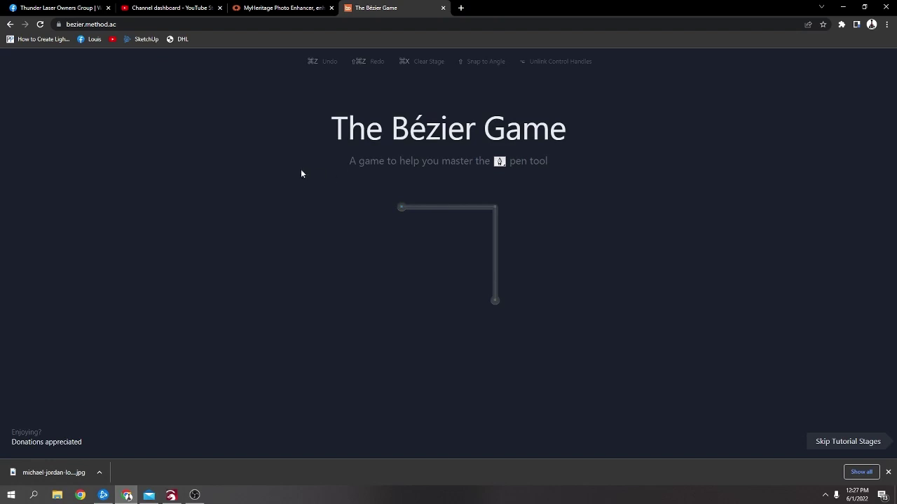
Make a first attempt with curved nodes, then undo the wrong curves and closing segment
left_click(401, 207)
left_click_drag(544, 145, 483, 203)
right_click(482, 203)
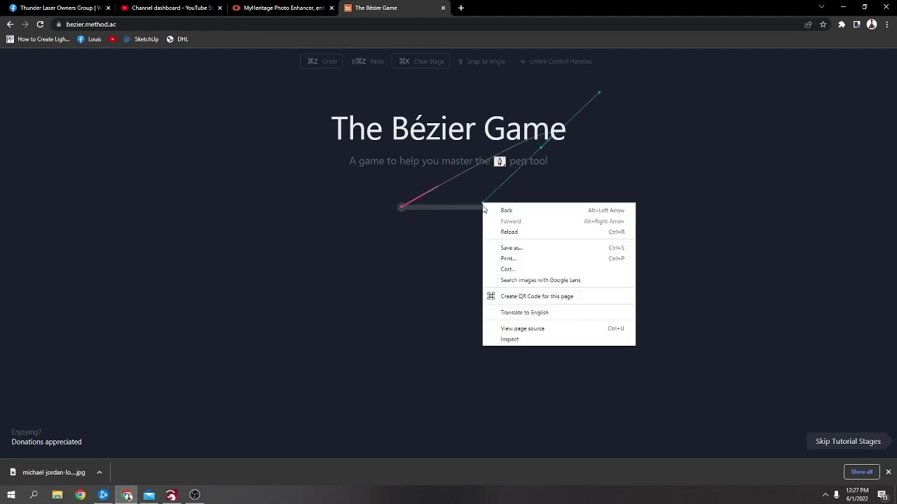
left_click(606, 178)
left_click(617, 163)
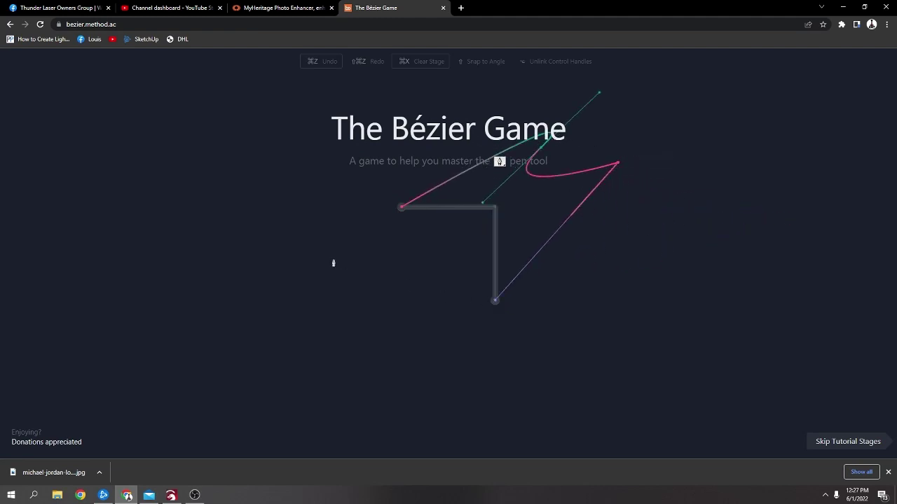
left_click(401, 207)
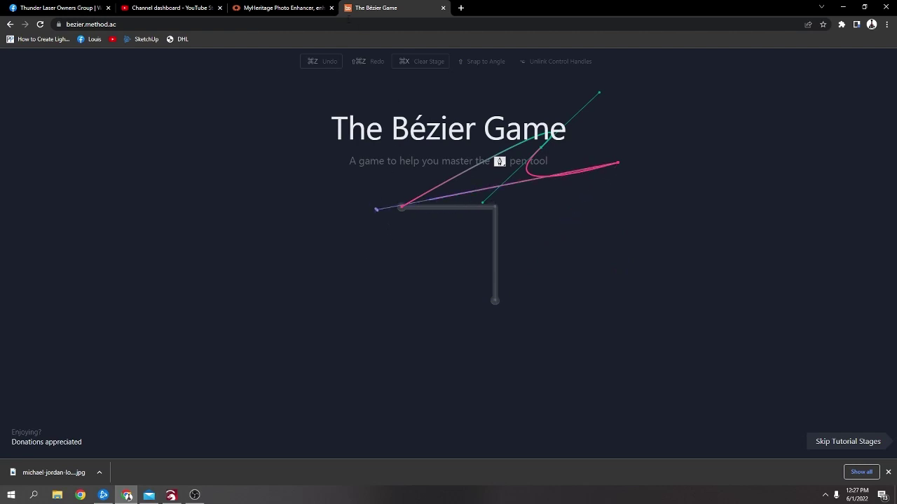
left_click(321, 63)
left_click(320, 62)
left_click(319, 64)
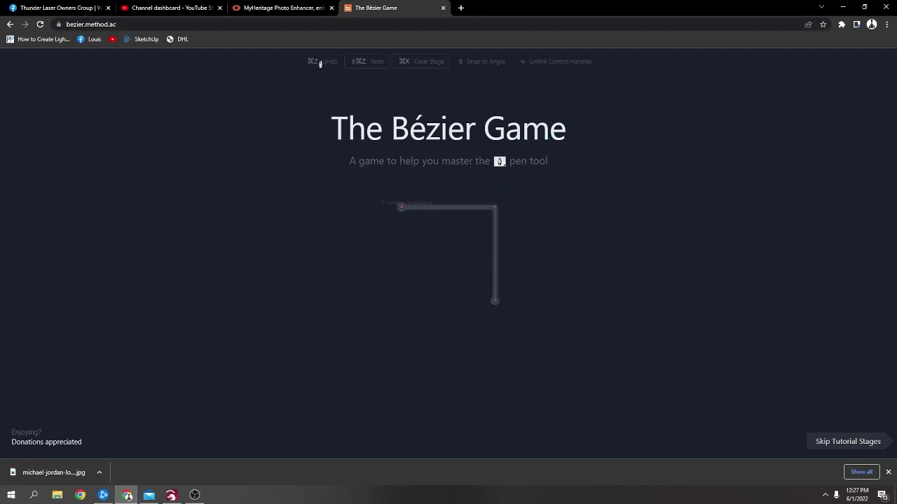
Trace straight segments from the start node to the corner and down to the bottom node
left_click(401, 208)
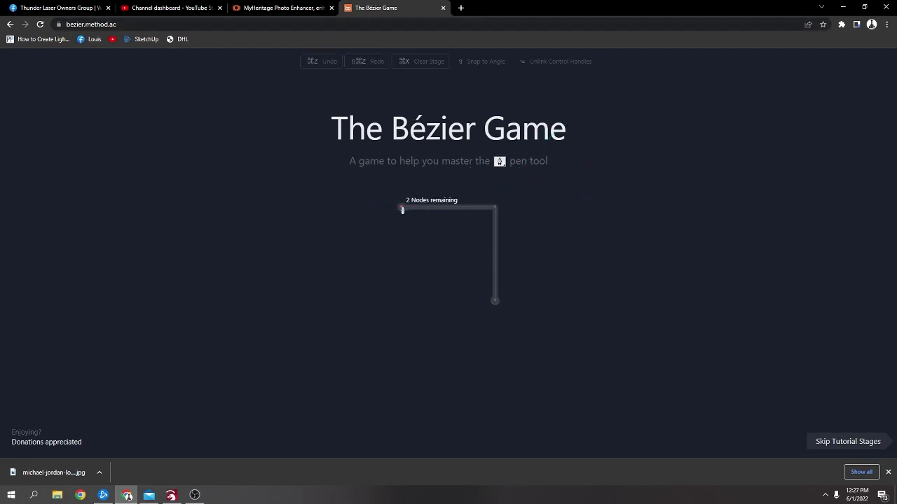
left_click(495, 208)
left_click(495, 302)
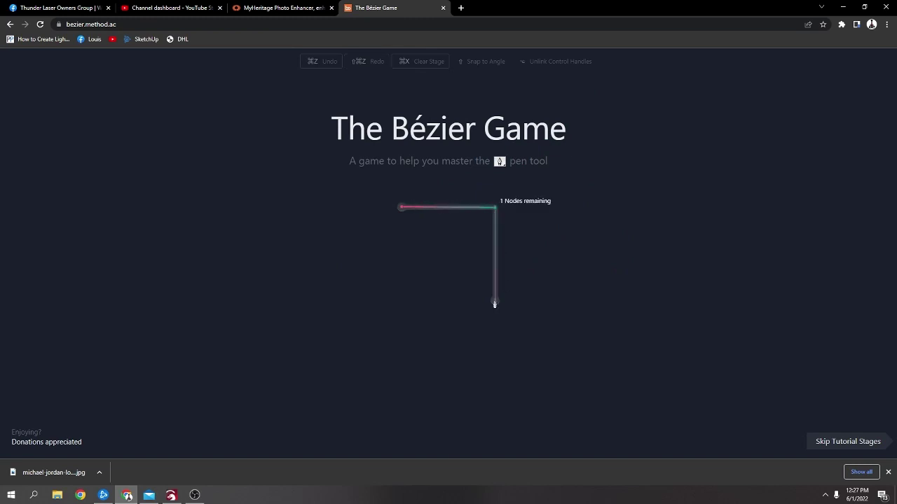
Trace the house with Shift-constrained straight segments from the peak around each corner, closing at the peak
key("shift")
left_click(449, 163)
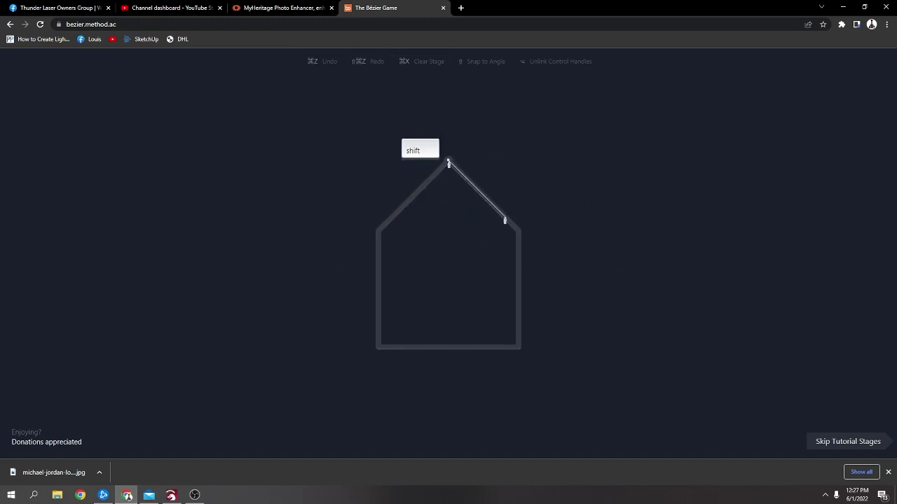
left_click_drag(518, 230, 518, 348)
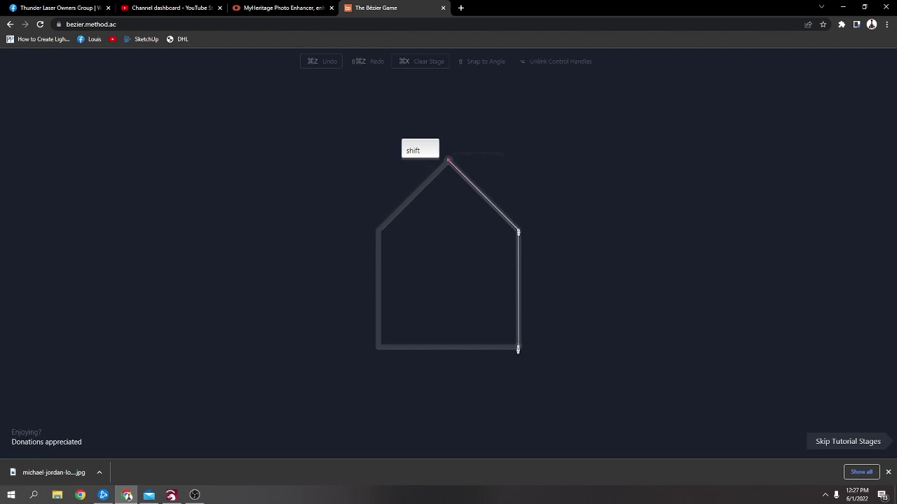
left_click(378, 348)
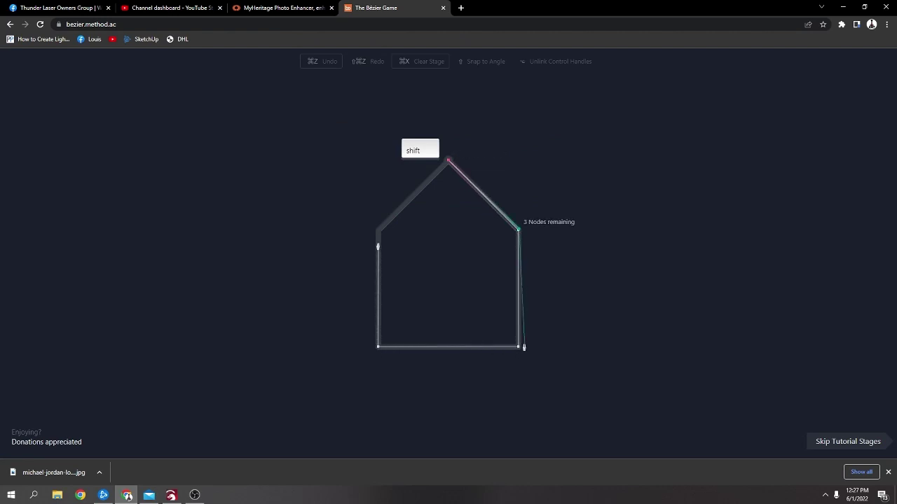
left_click(378, 230)
left_click(377, 348)
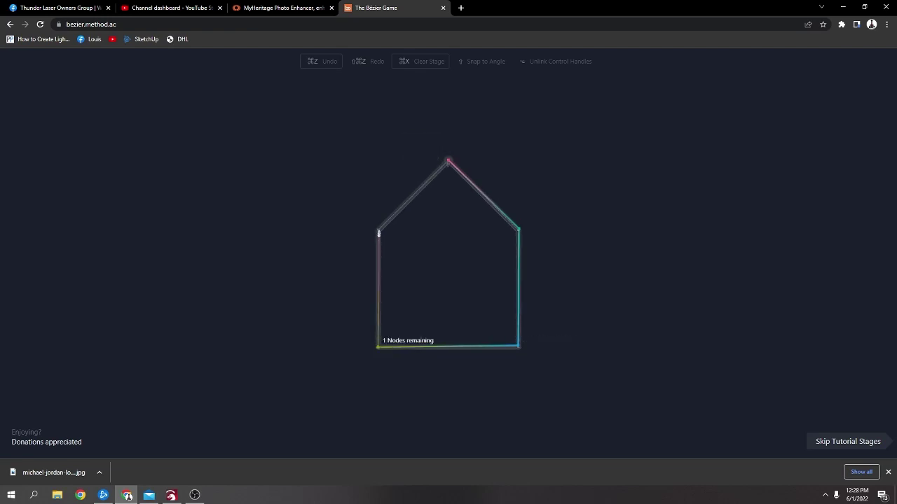
left_click(449, 162)
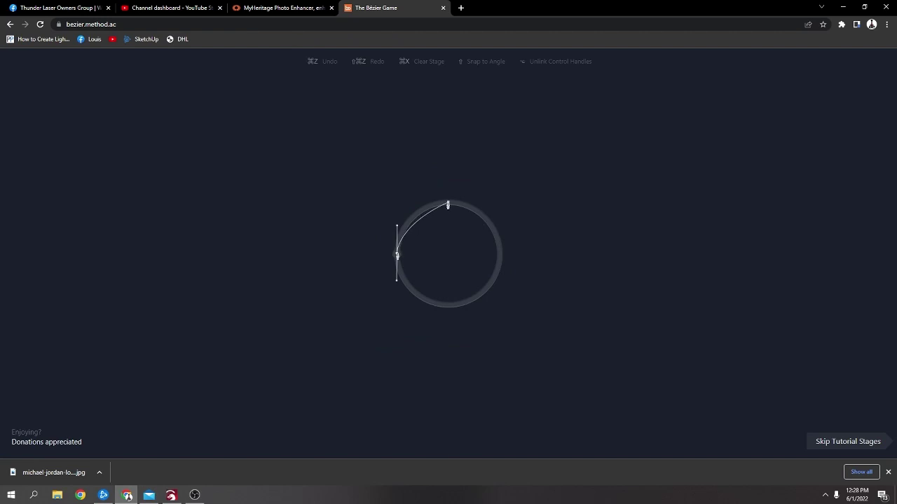
Clear the stage and redraw the circle with smooth right and bottom anchors, closing at the left anchor
left_click_drag(449, 202, 497, 202)
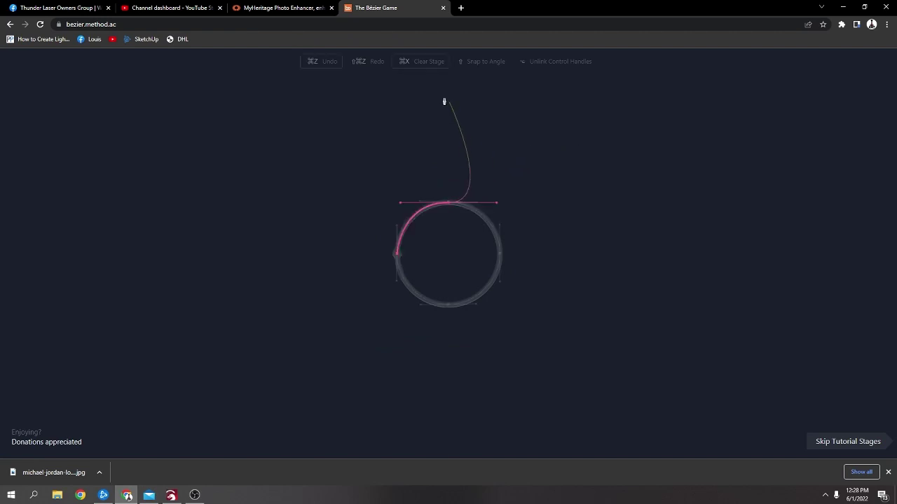
left_click(424, 65)
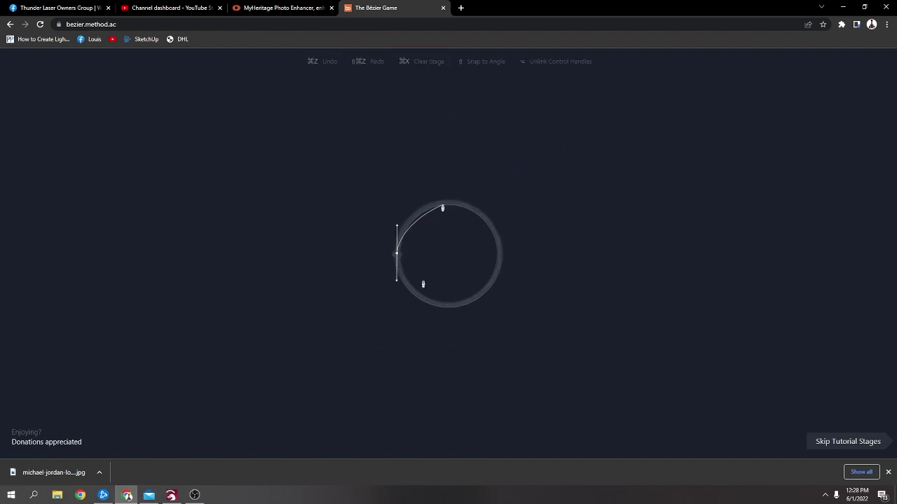
left_click_drag(498, 253, 491, 287)
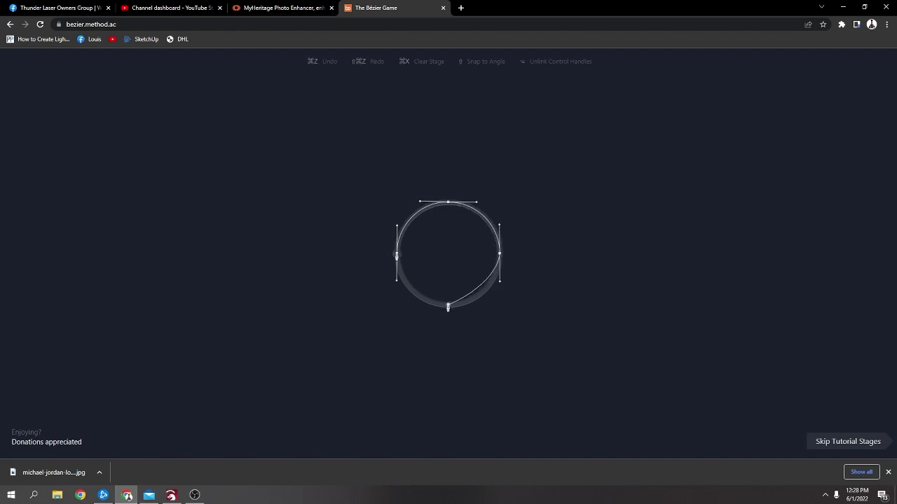
left_click_drag(447, 307, 420, 305)
left_click(397, 257)
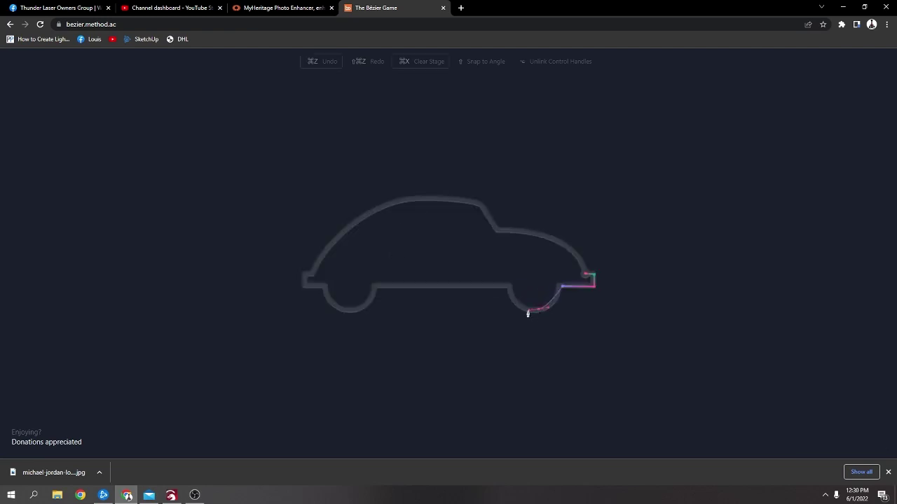
Drag a curve under the rear wheel, then undo the misplaced anchor with Ctrl+Z
left_click_drag(527, 313, 515, 309)
key("ctrl+z")
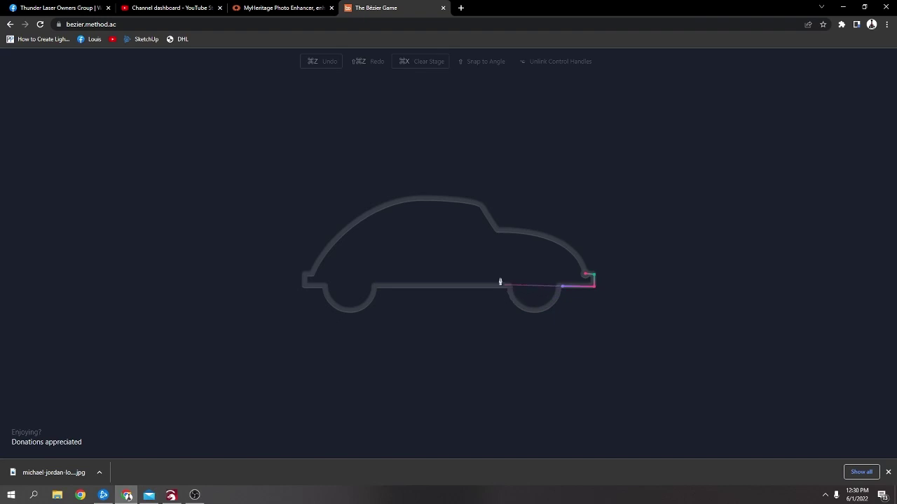